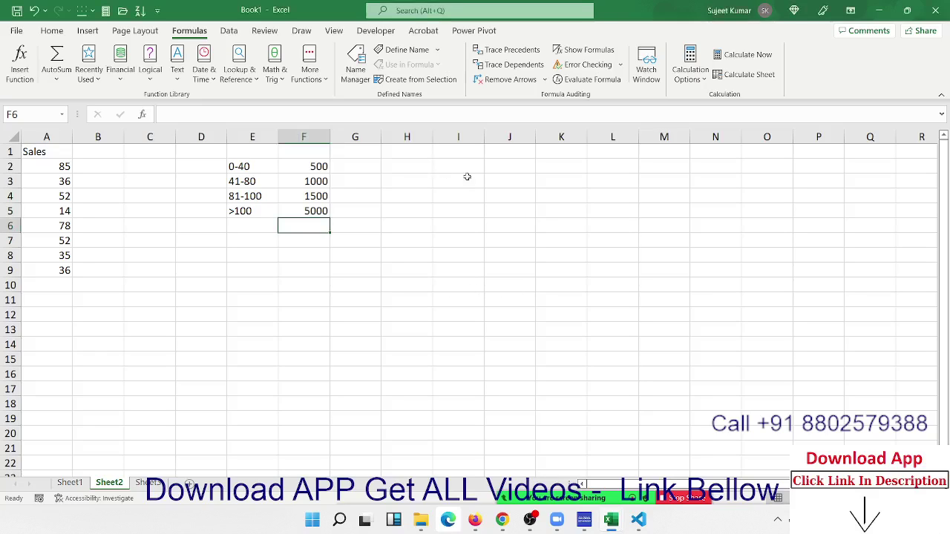
Merge I3:L6 into one centred cell and enter the title LET
left_click_drag(467, 177, 609, 227)
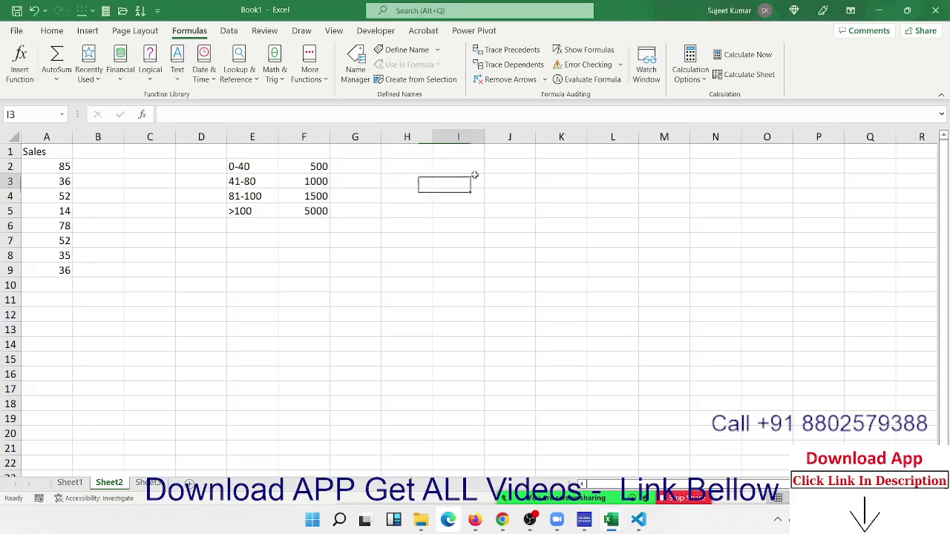
left_click(52, 31)
left_click(311, 75)
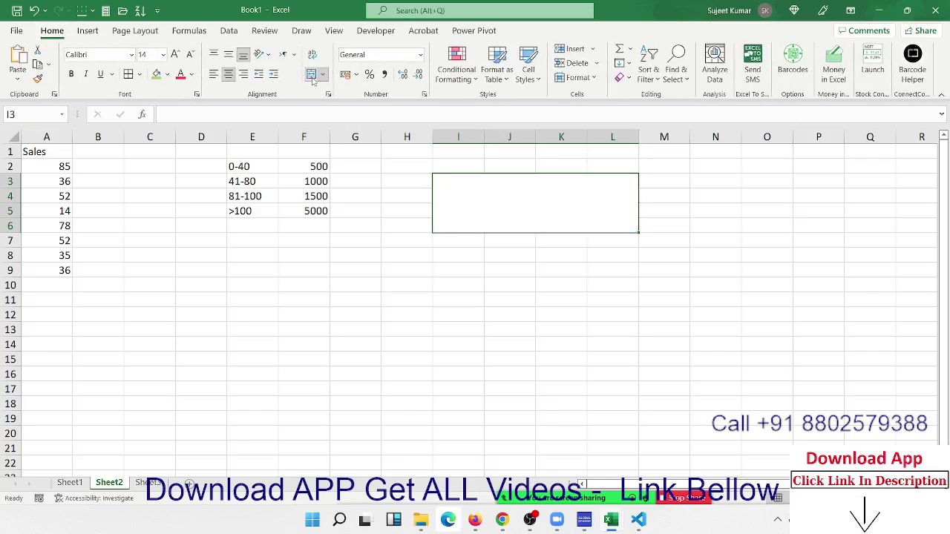
type("LE")
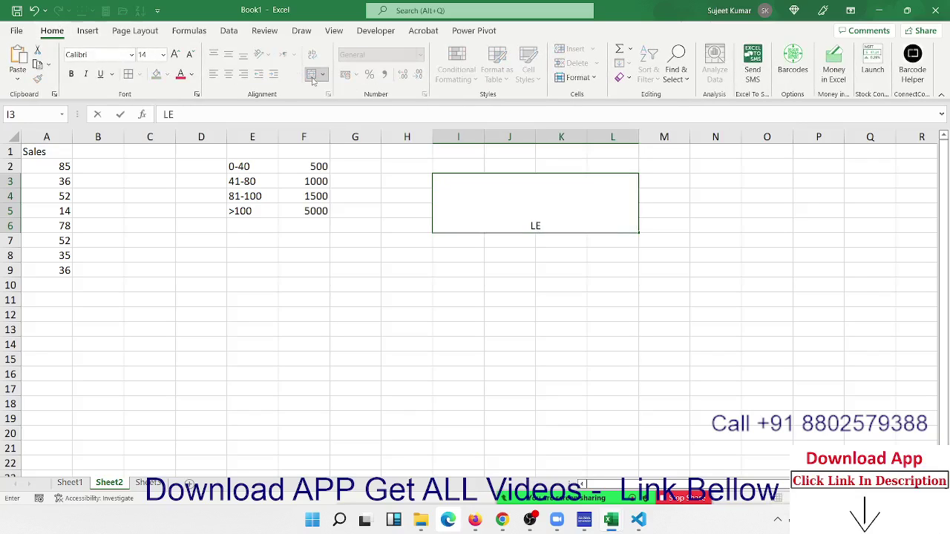
type("T")
key("Return")
key("Up")
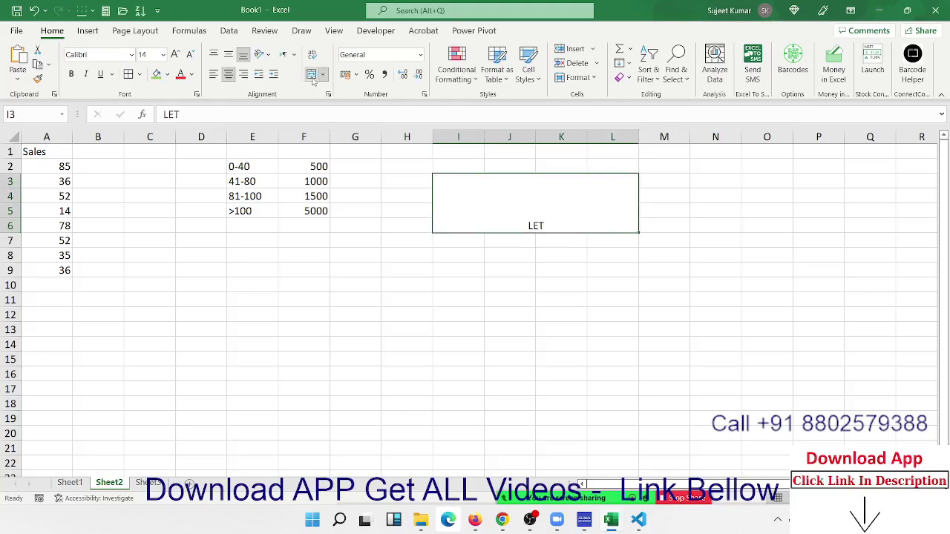
Enlarge the LET title font to 72 point
left_click(175, 55)
left_click(175, 54)
left_click(175, 55)
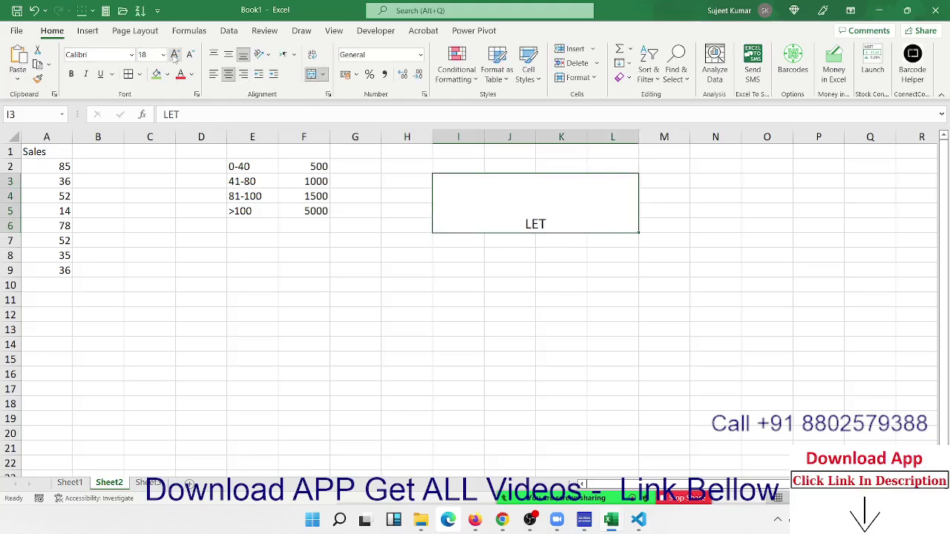
left_click(176, 55)
left_click(175, 55)
left_click(175, 55)
left_click(176, 55)
left_click(175, 55)
left_click(176, 55)
left_click(175, 55)
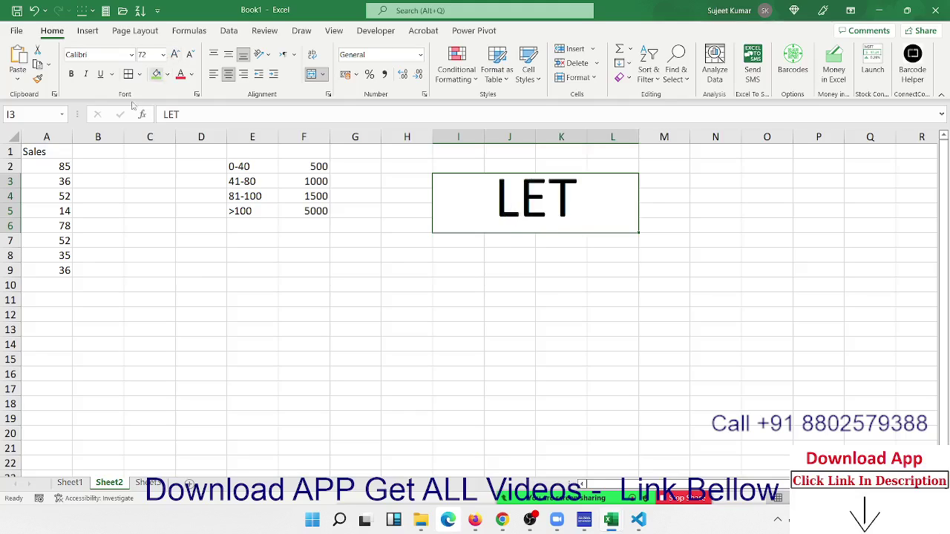
left_click(91, 163)
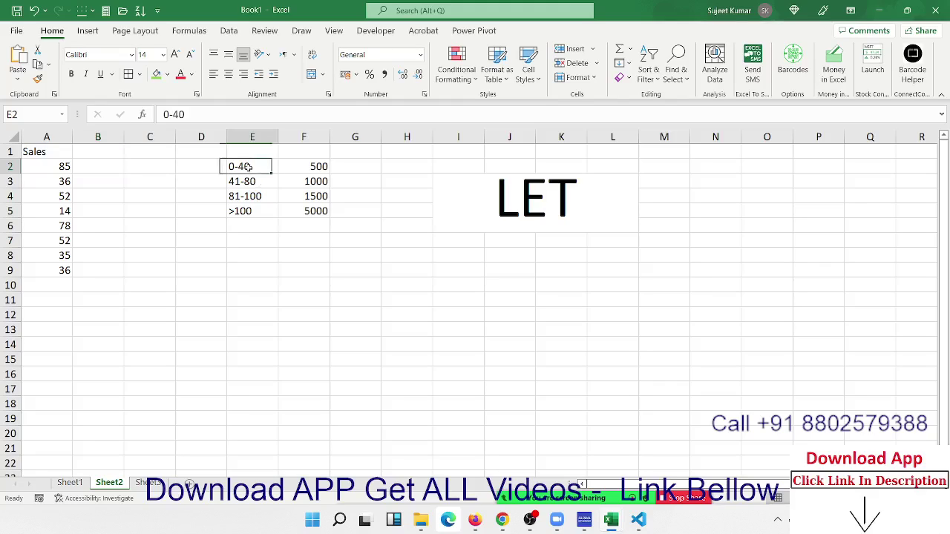
Start B2's formula with the first band: =IF(A2<=40,500,IF(
left_click_drag(249, 169, 300, 200)
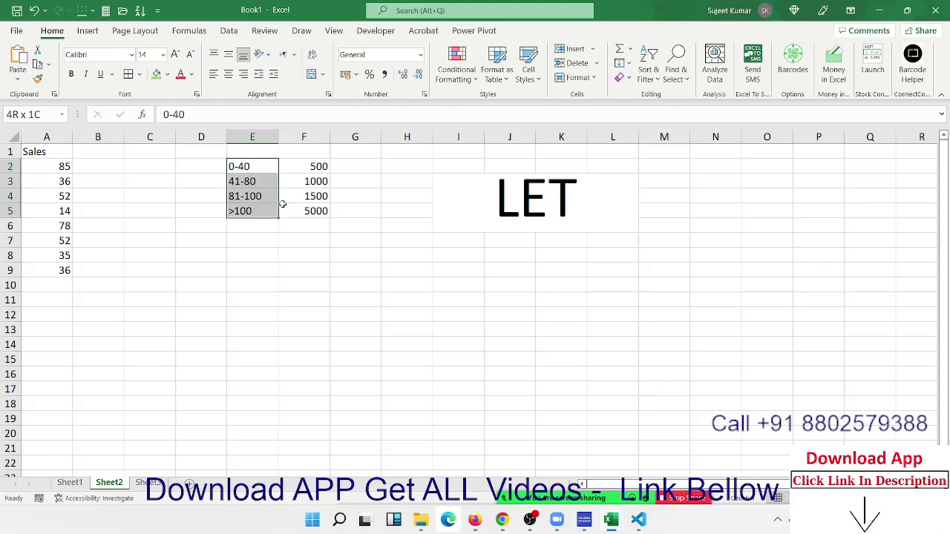
left_click(87, 163)
type("=IF")
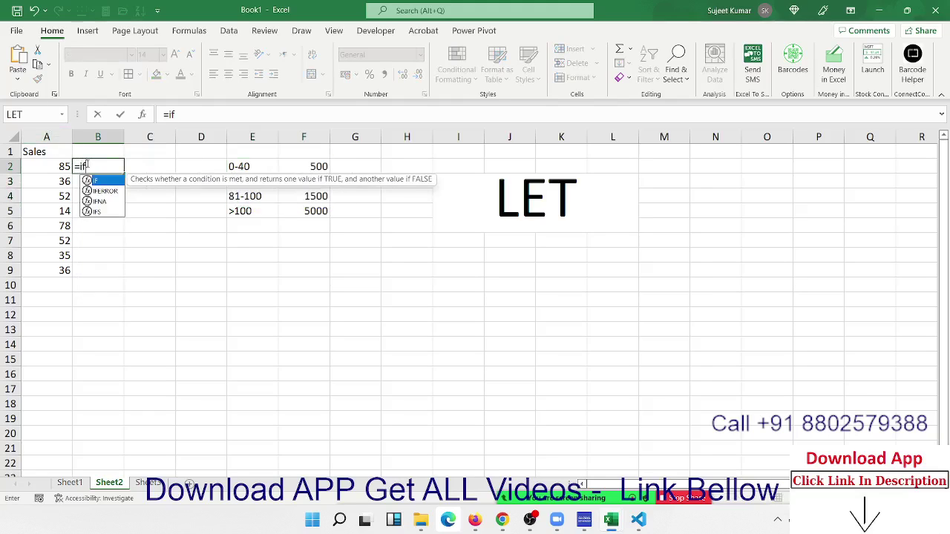
type("(")
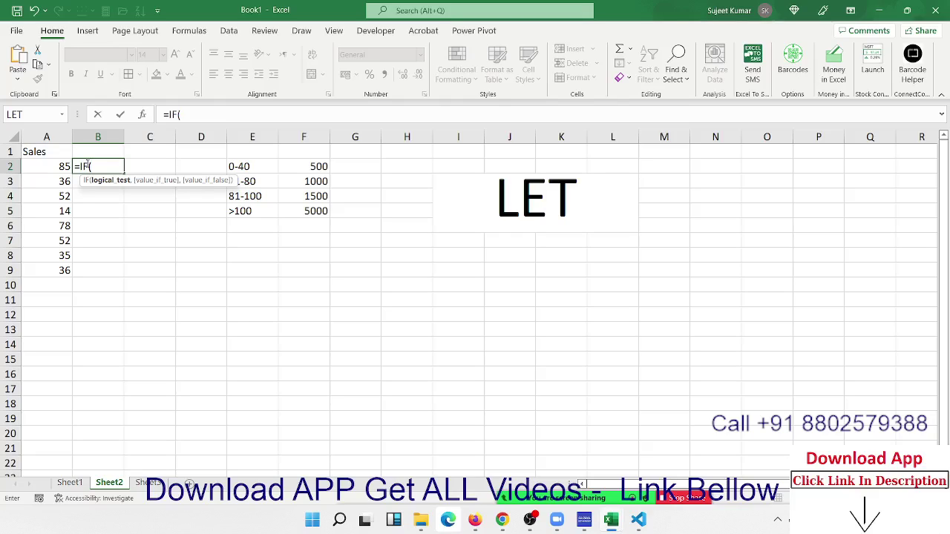
key("Left")
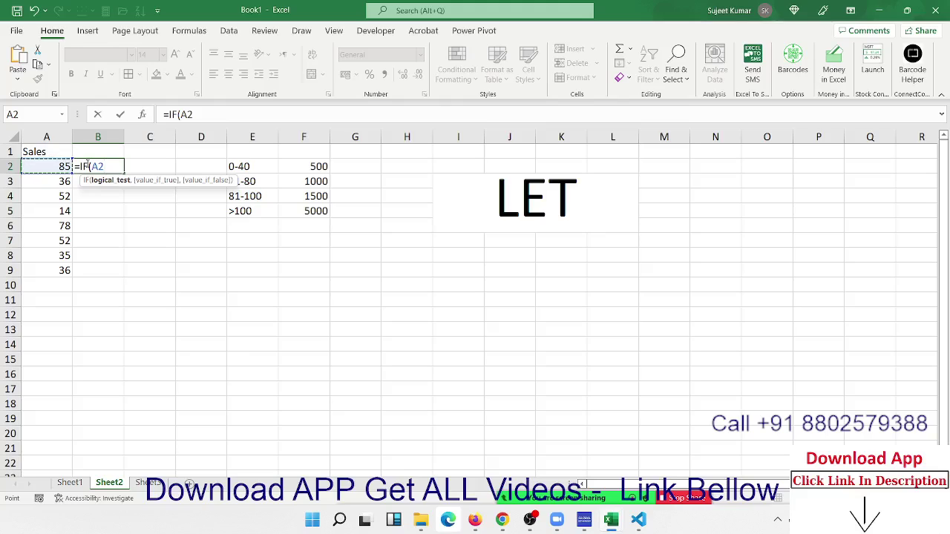
type("<")
type("=40")
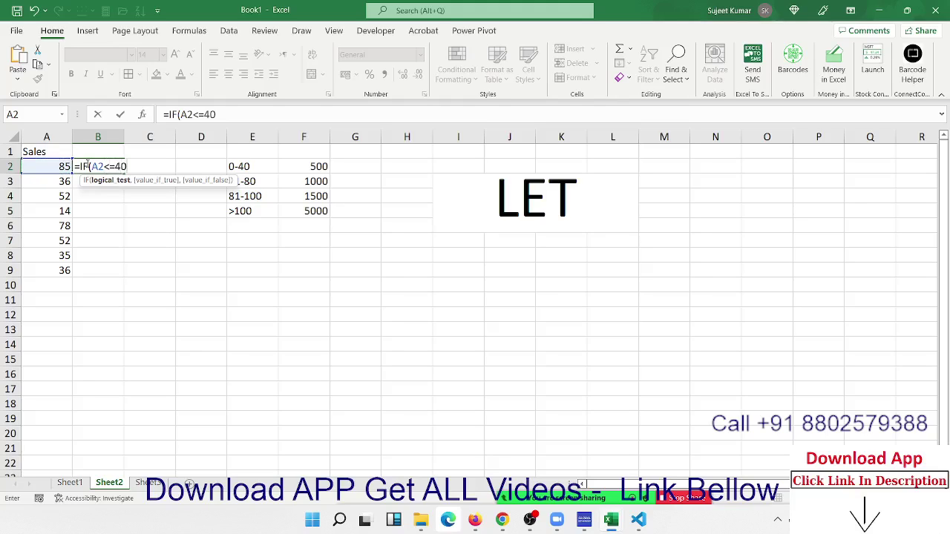
type("m50")
key("BackSpace")
key("BackSpace")
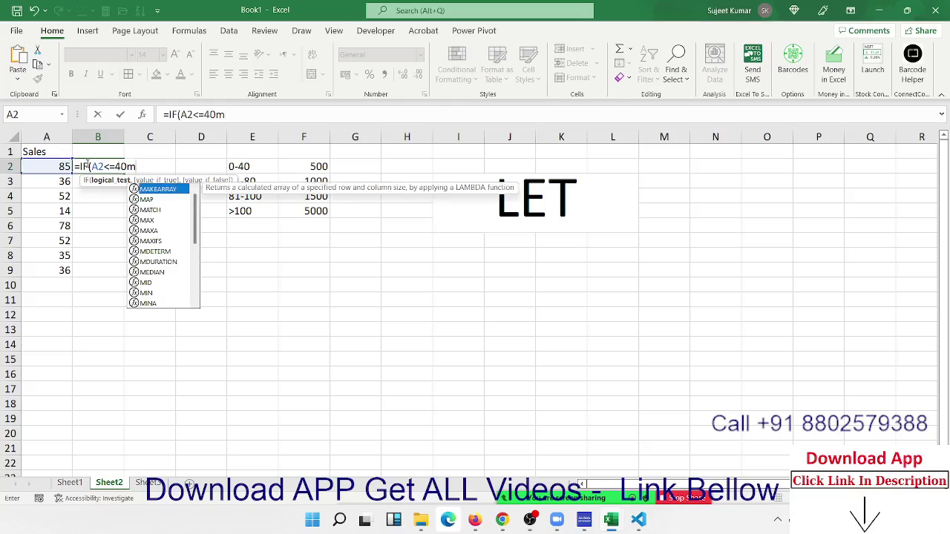
key("BackSpace")
type(",")
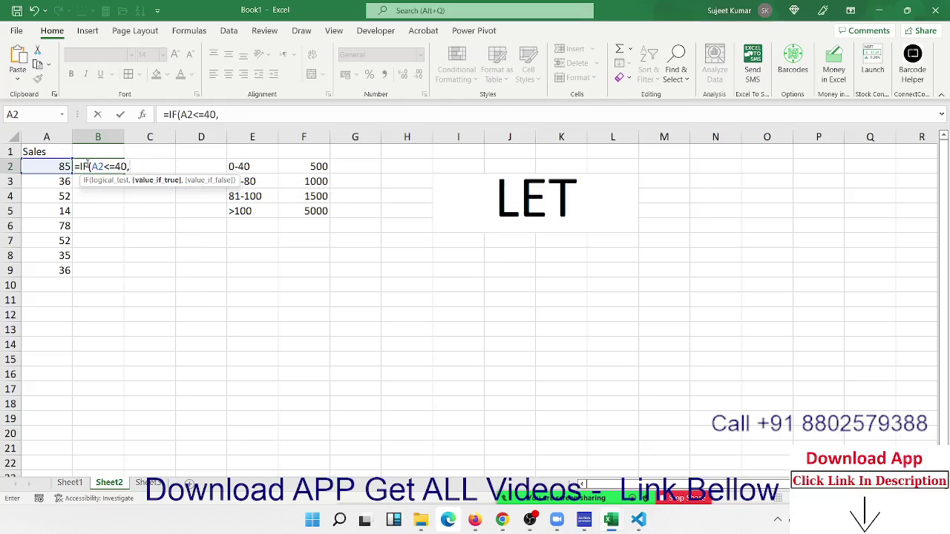
type("500,")
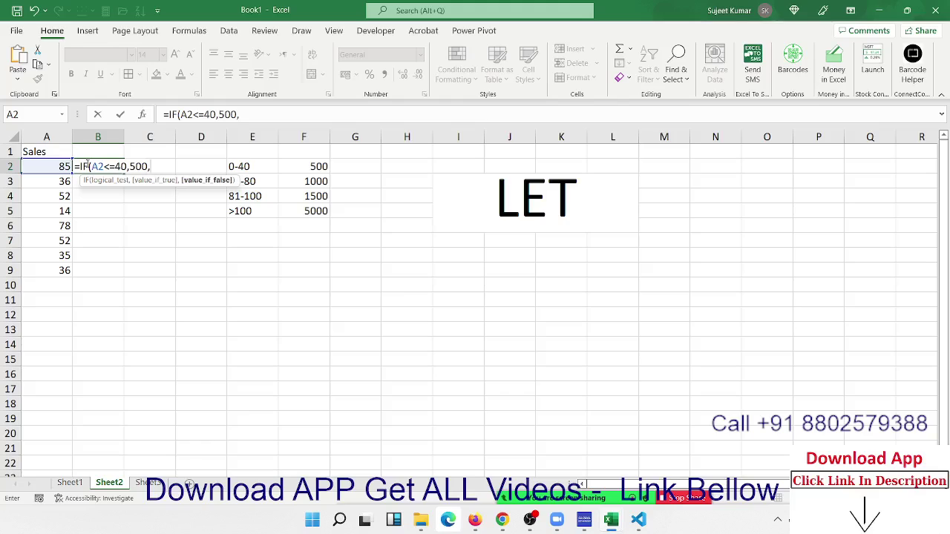
type("IF(")
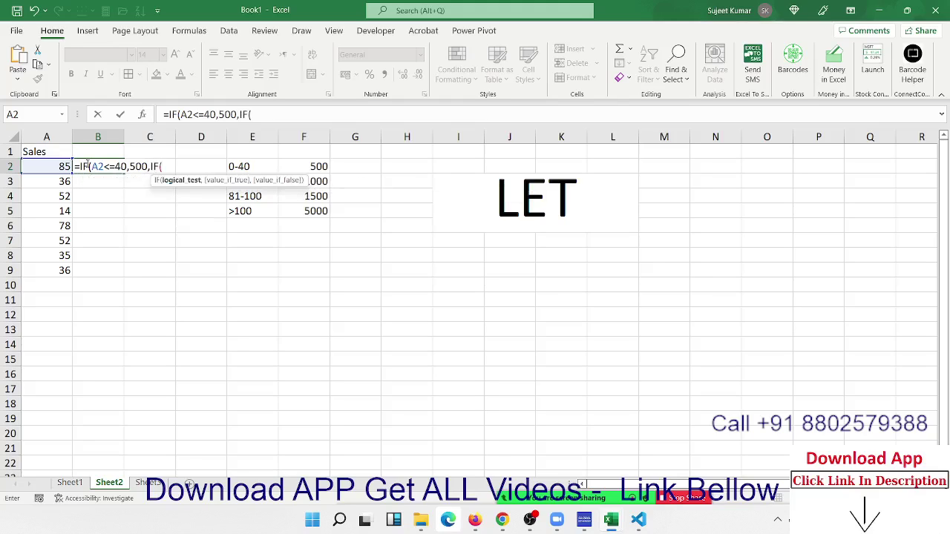
Finish the nested bands: A2<=80 gives 1000, A2<=100 gives 1500, else 5000
left_click(45, 168)
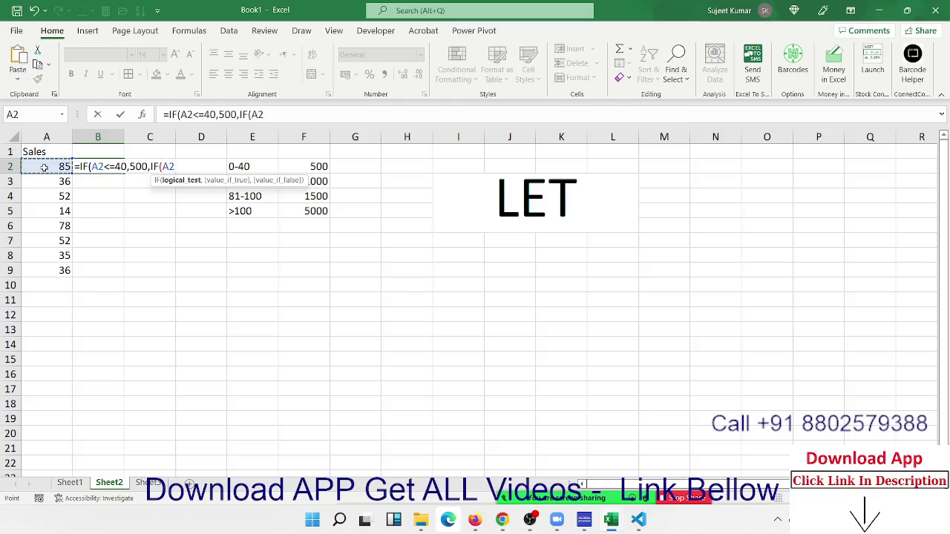
type("<=")
type("80,")
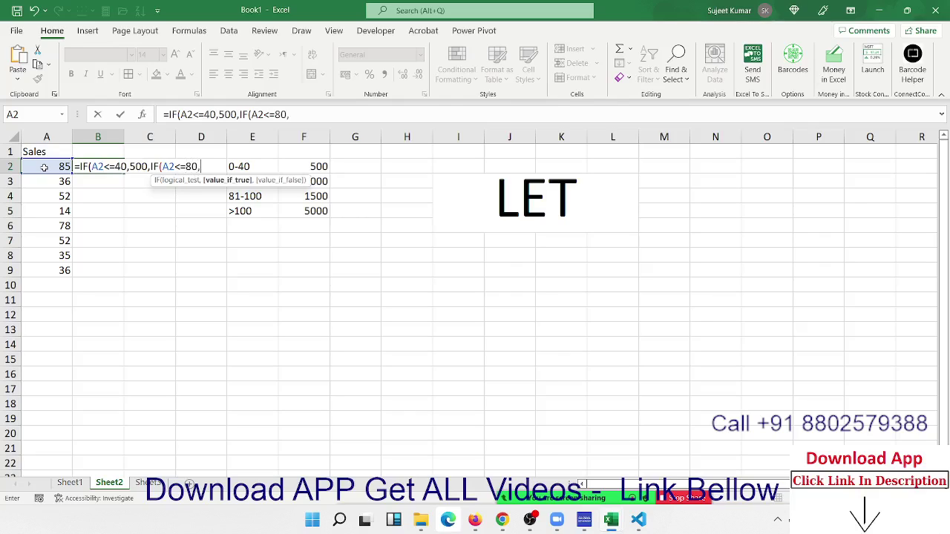
type("1000")
type(",IF(A2")
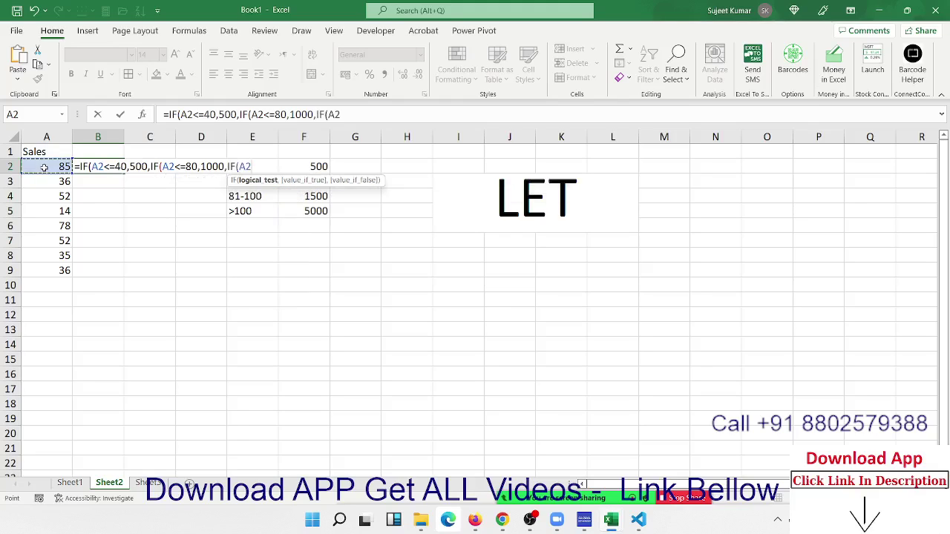
type("<=")
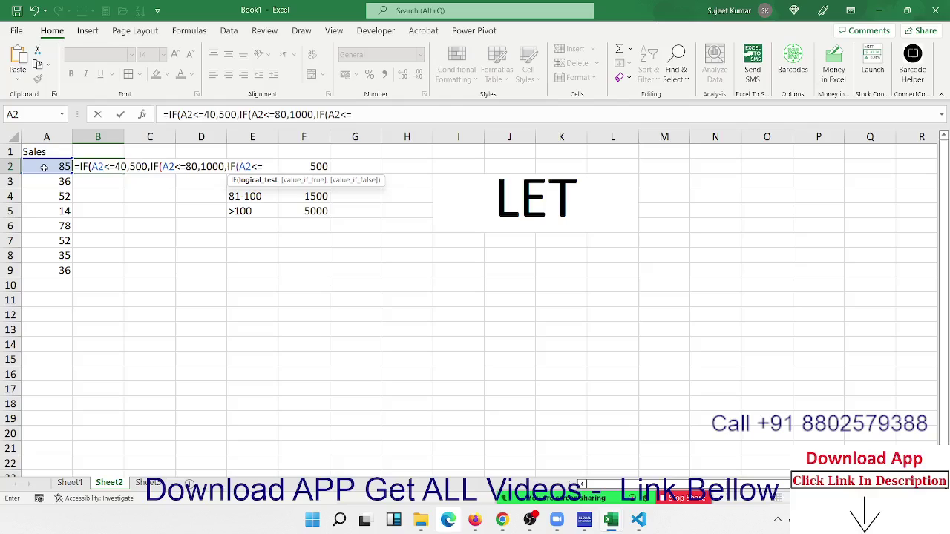
type("100")
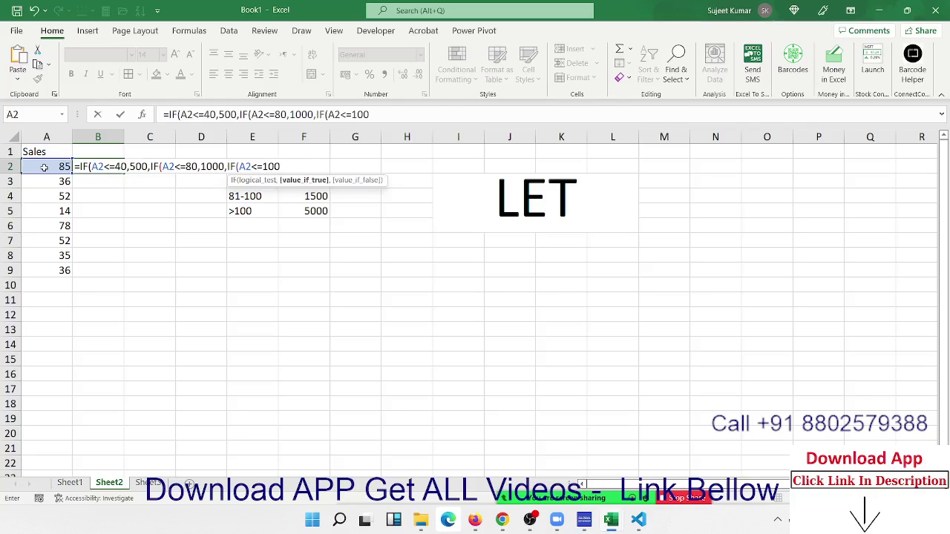
type(",1500")
type(",500")
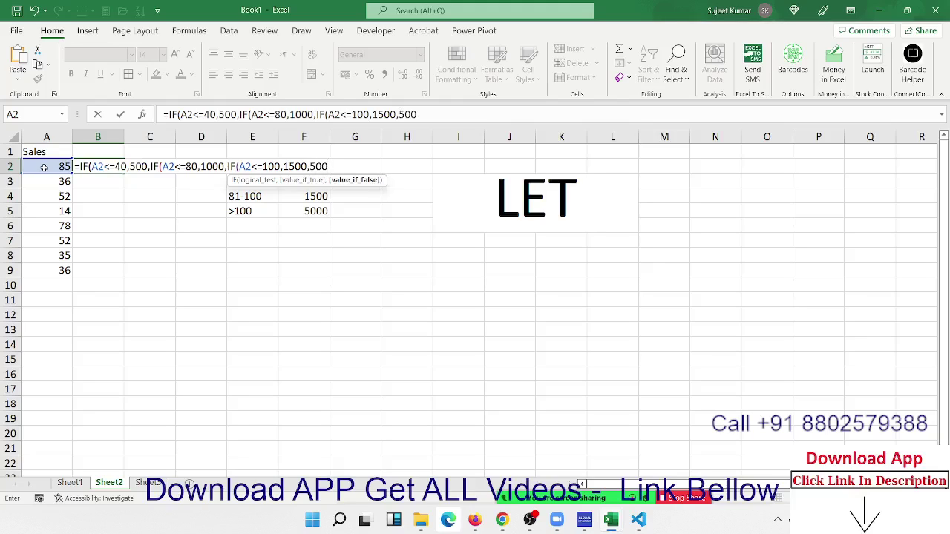
type("0")
key("Return")
key("Return")
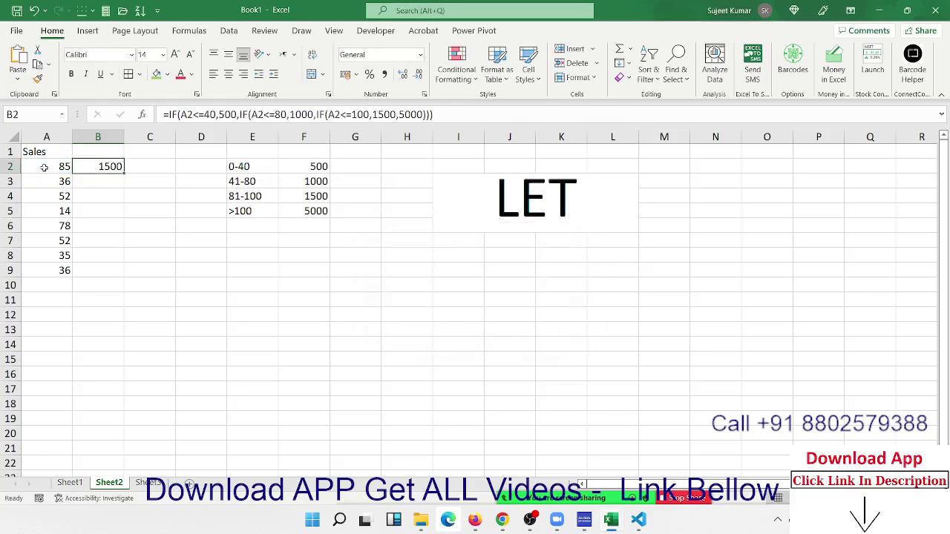
key("F2")
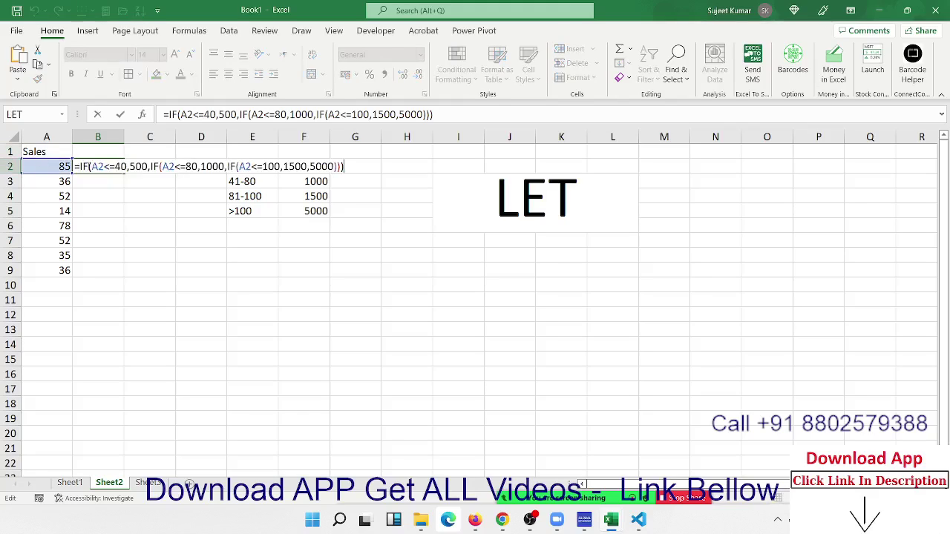
left_click(89, 166)
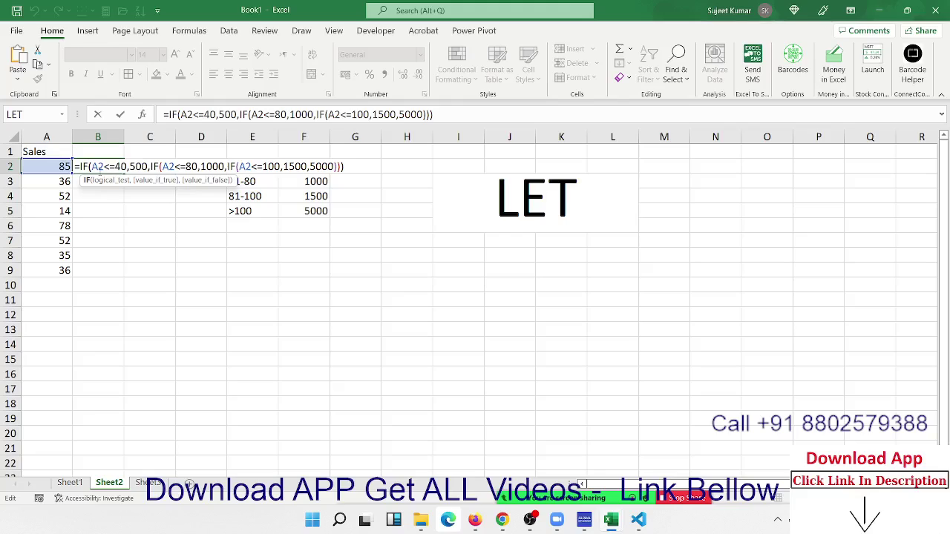
key("Return")
left_click(100, 171)
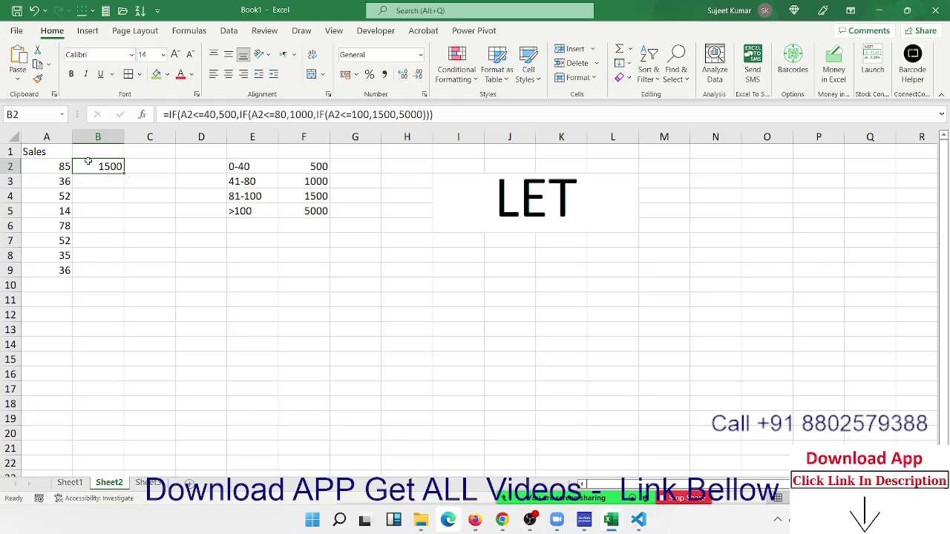
In B3, begin =LET(a,A3, naming cell A3 as a
key("Down")
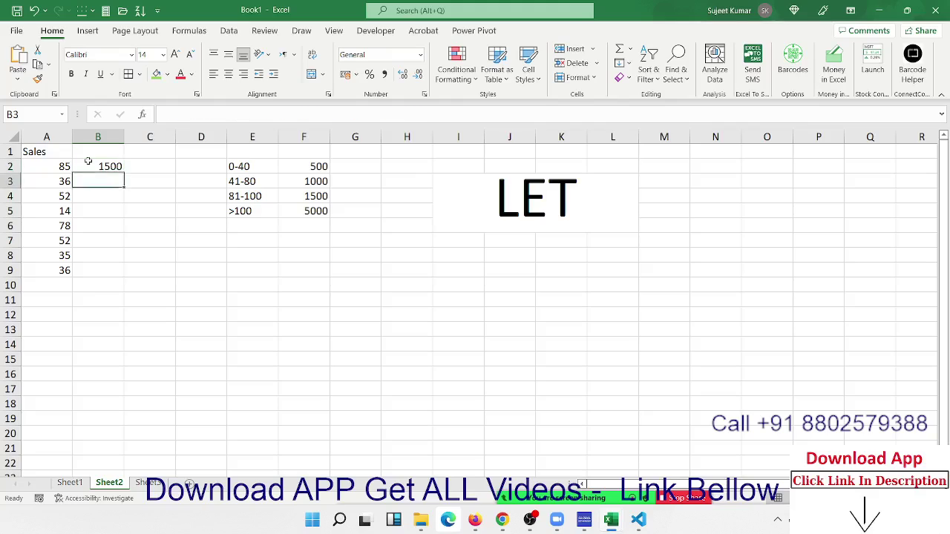
type("=")
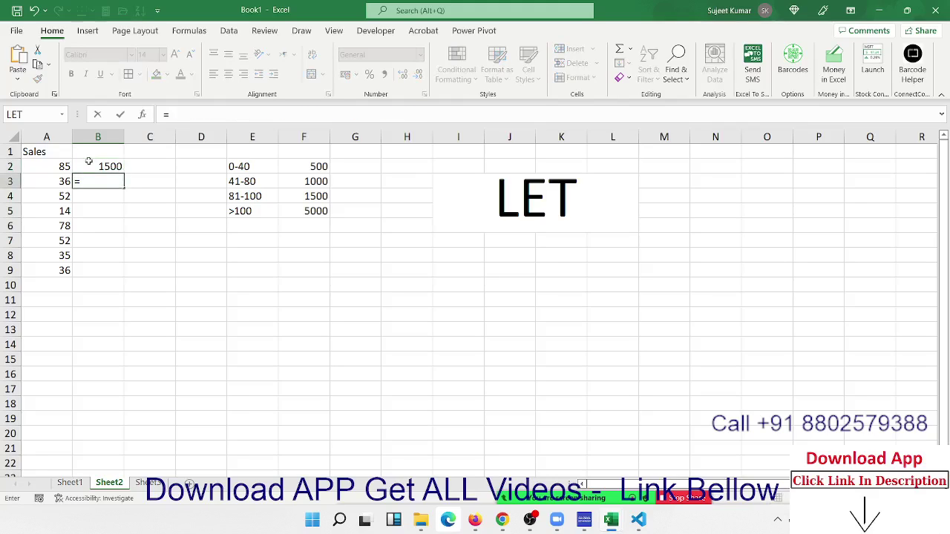
type("le")
key("Down")
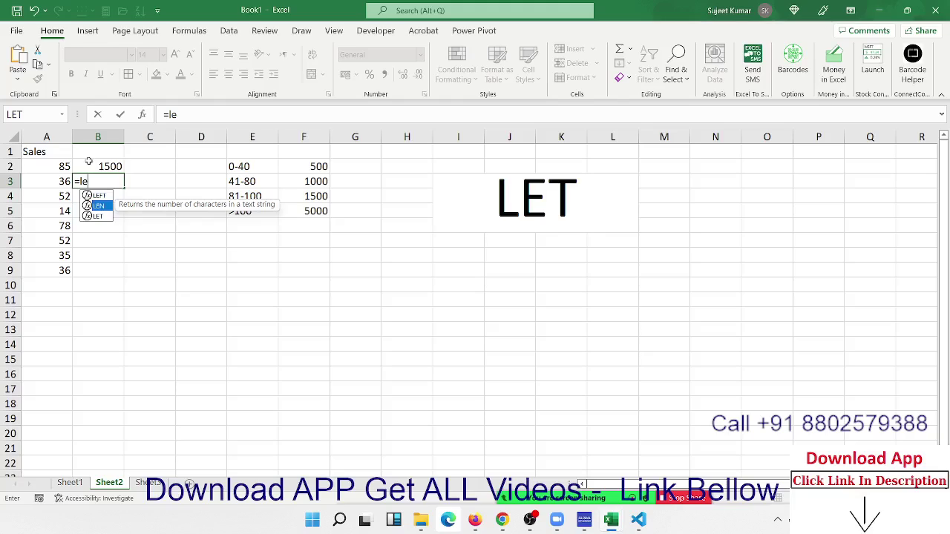
key("Tab")
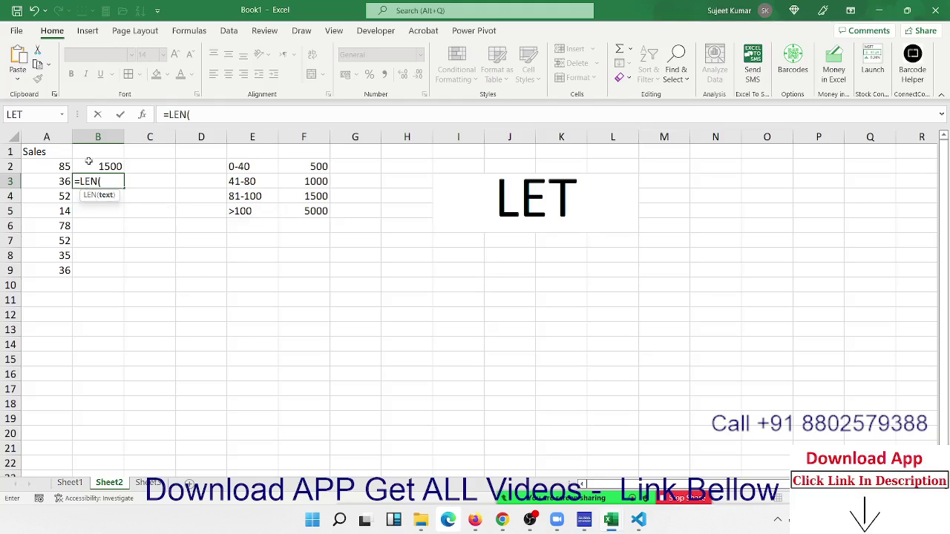
key("BackSpace")
key("BackSpace")
type("t")
key("Tab")
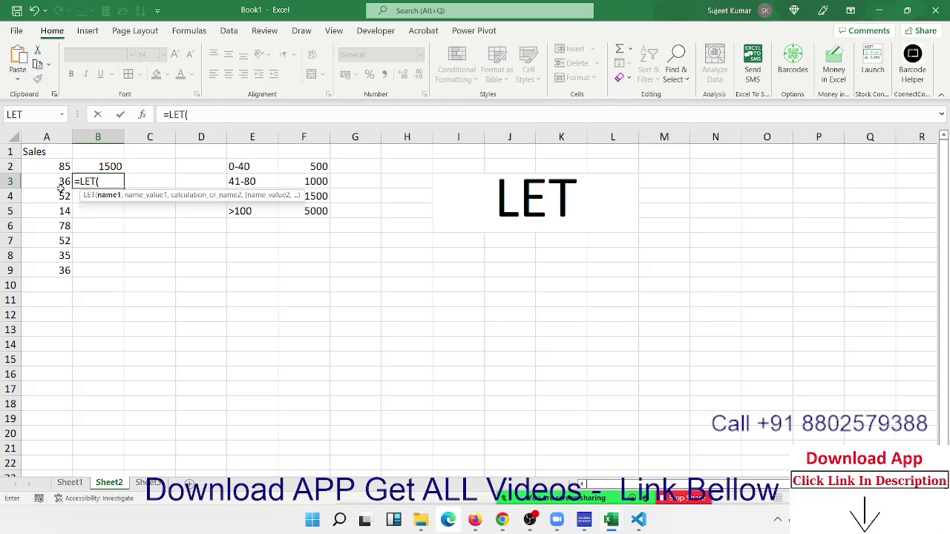
type("a")
type(",")
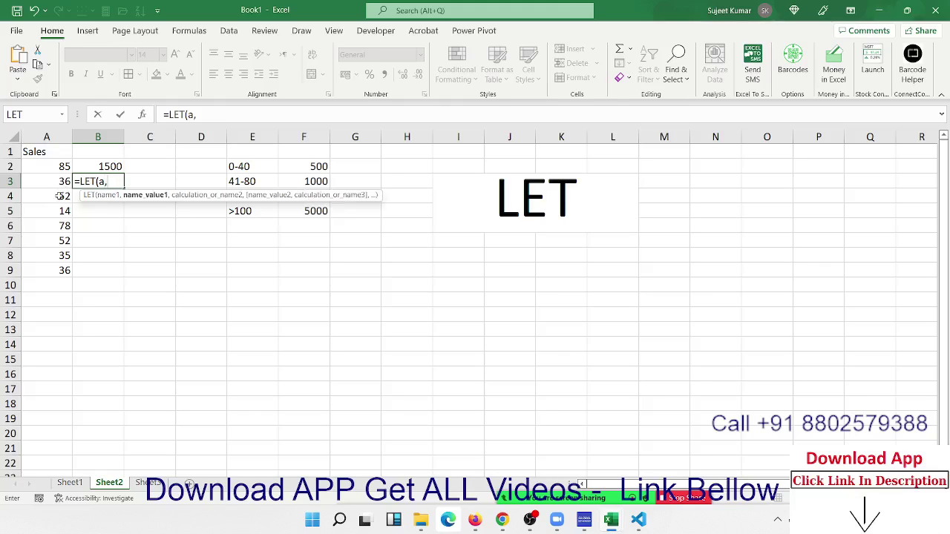
left_click(57, 183)
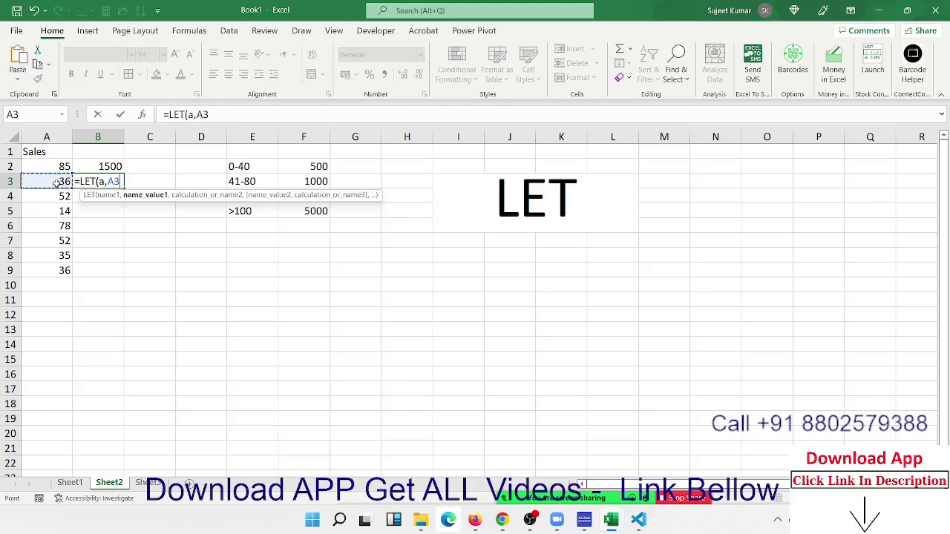
Add nested IFs on a: <=40 gives 500, <=80 gives 1000, <=100 gives 1500, else 5000
type(",")
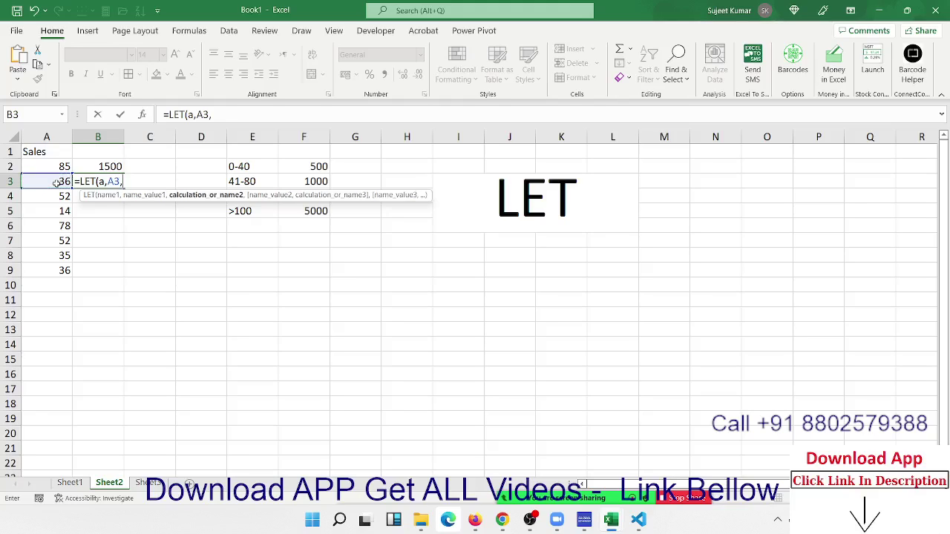
type("if")
key("Tab")
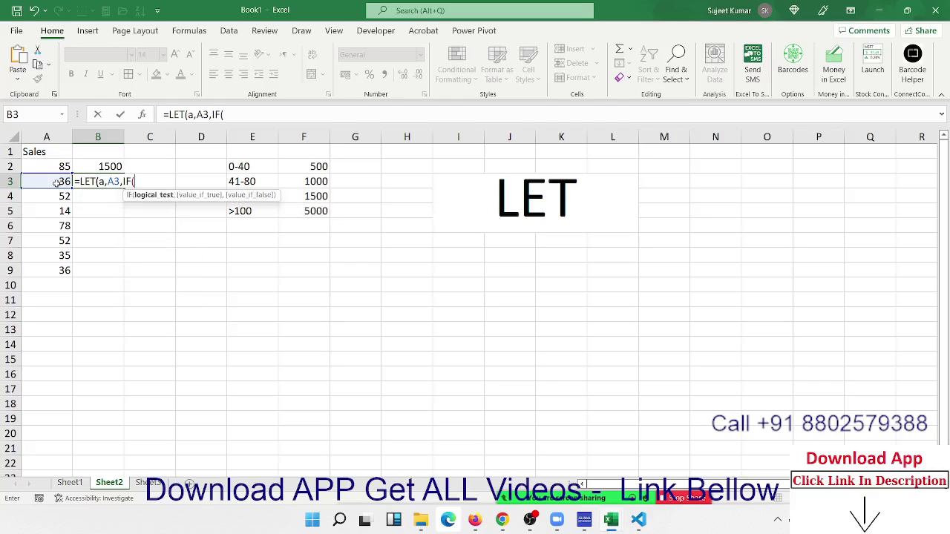
type("a")
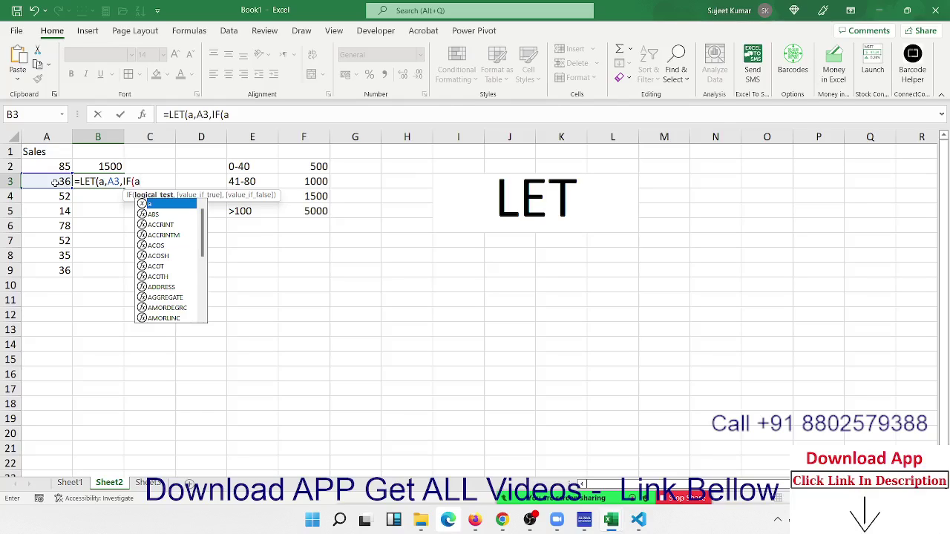
type(">")
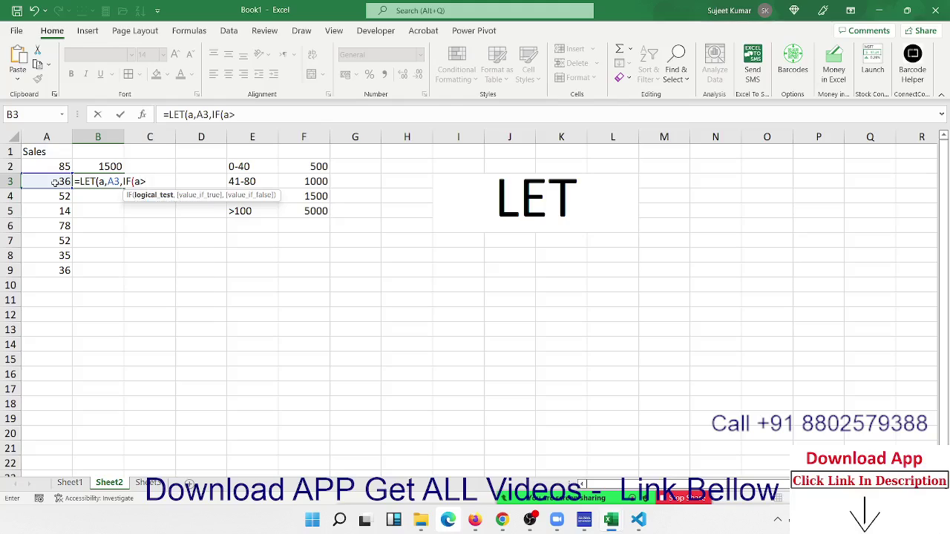
key("BackSpace")
type("<=")
type("40,")
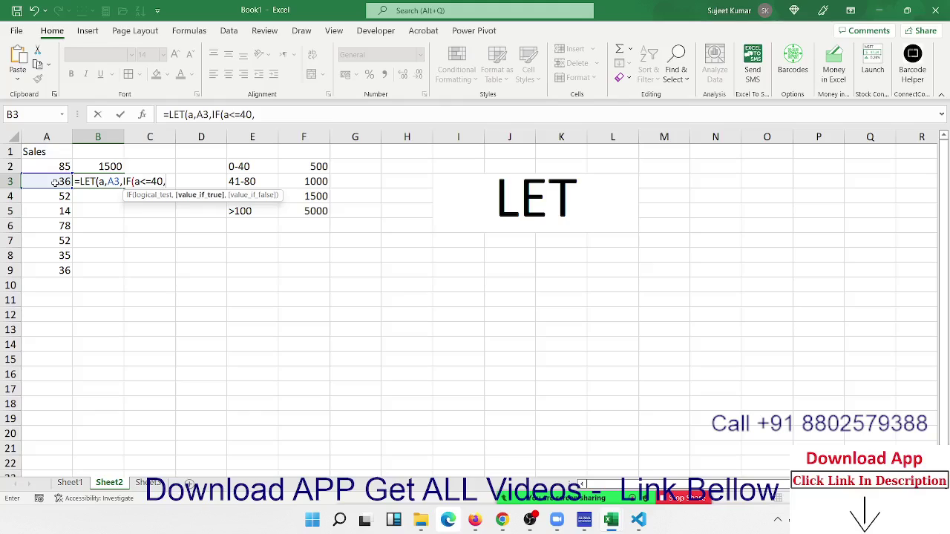
type("500,")
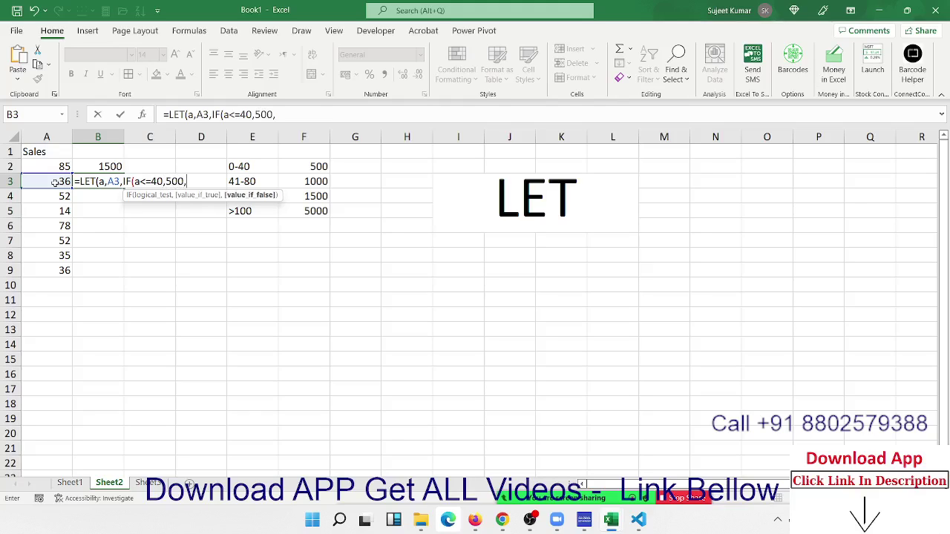
type("IF(")
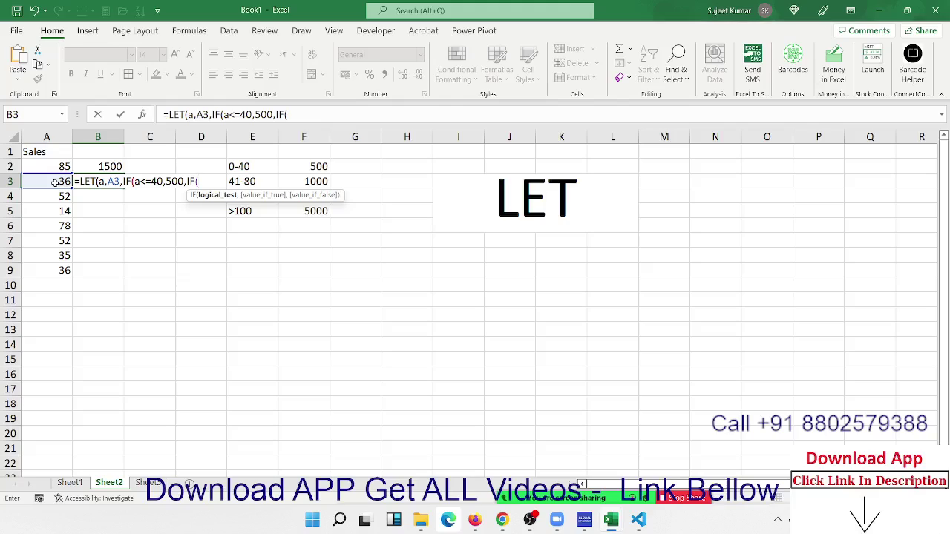
type("a")
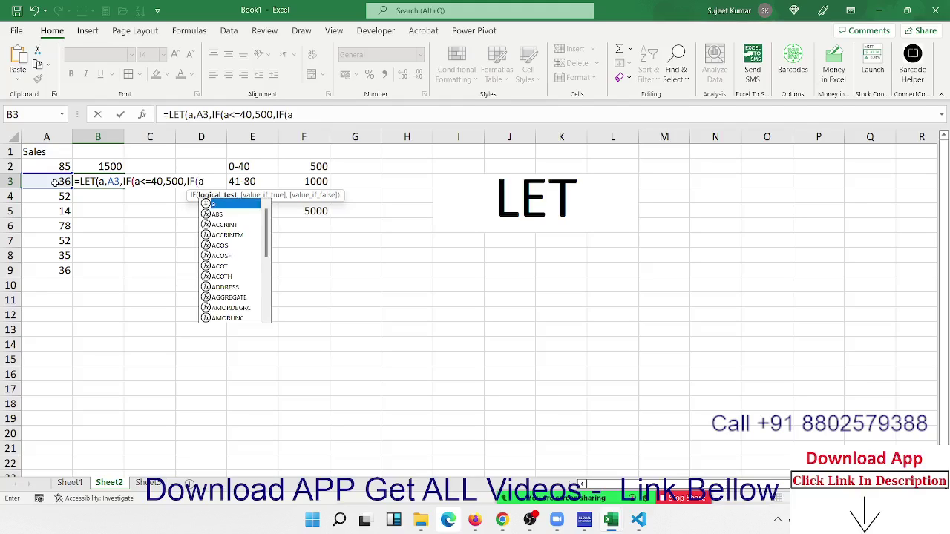
type("<=")
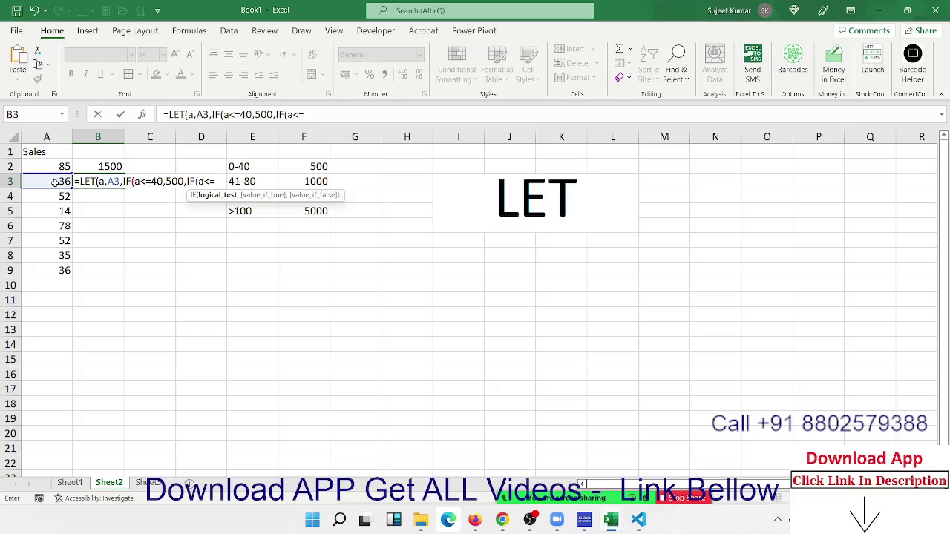
type("80,")
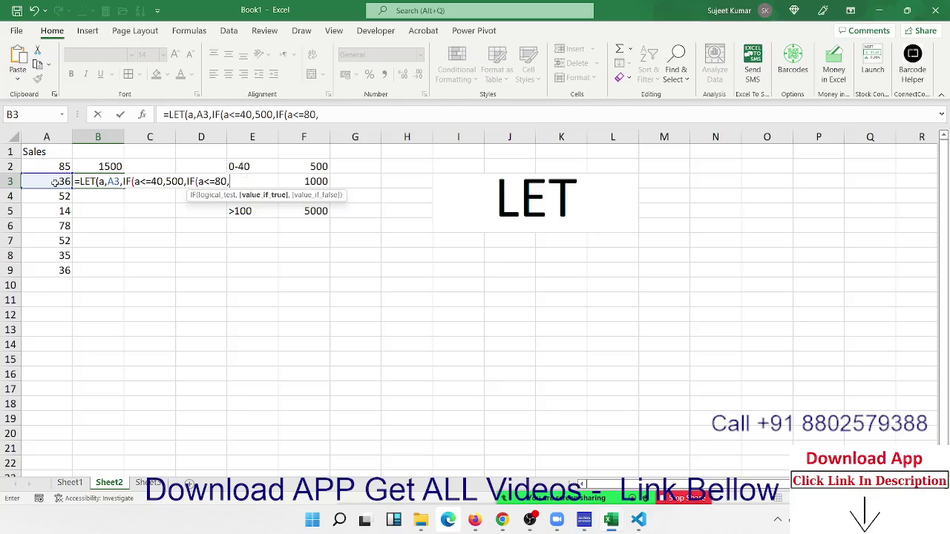
type("1000,")
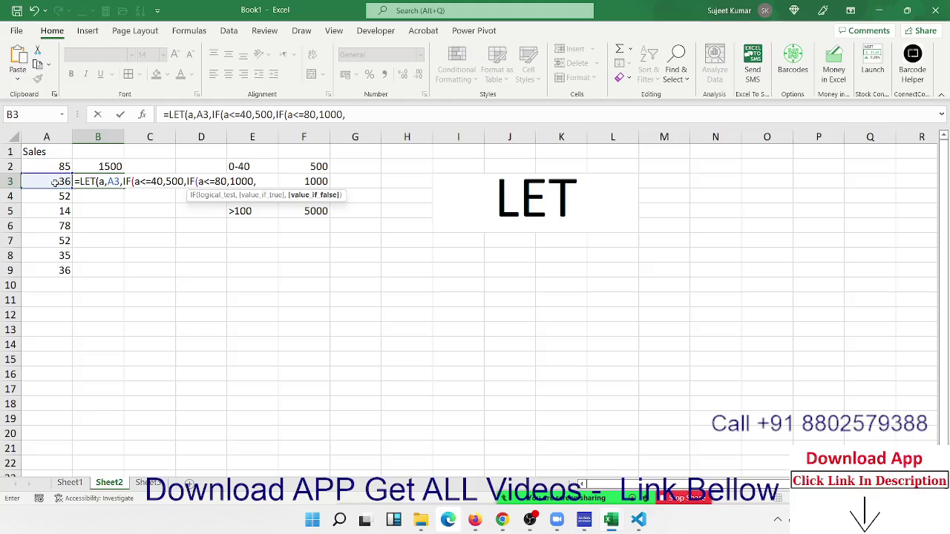
type("IF(")
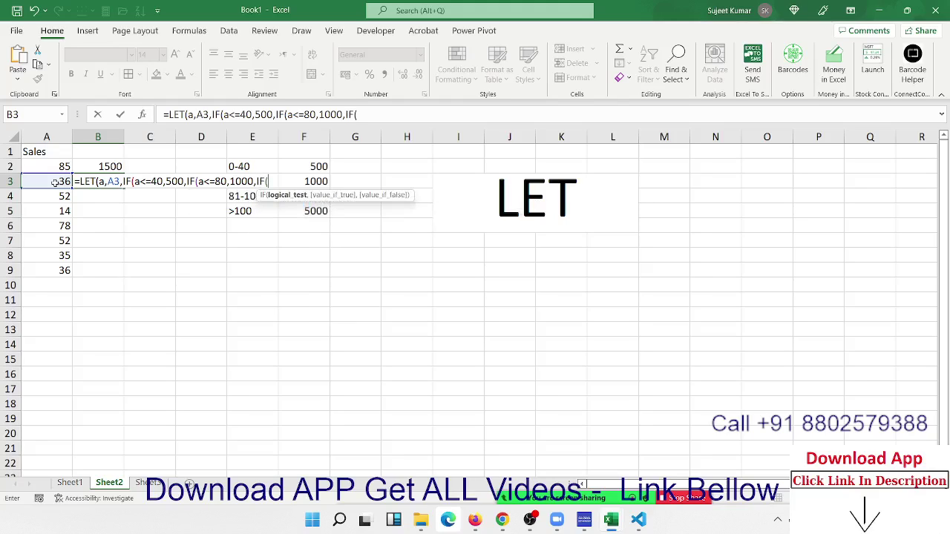
type("a")
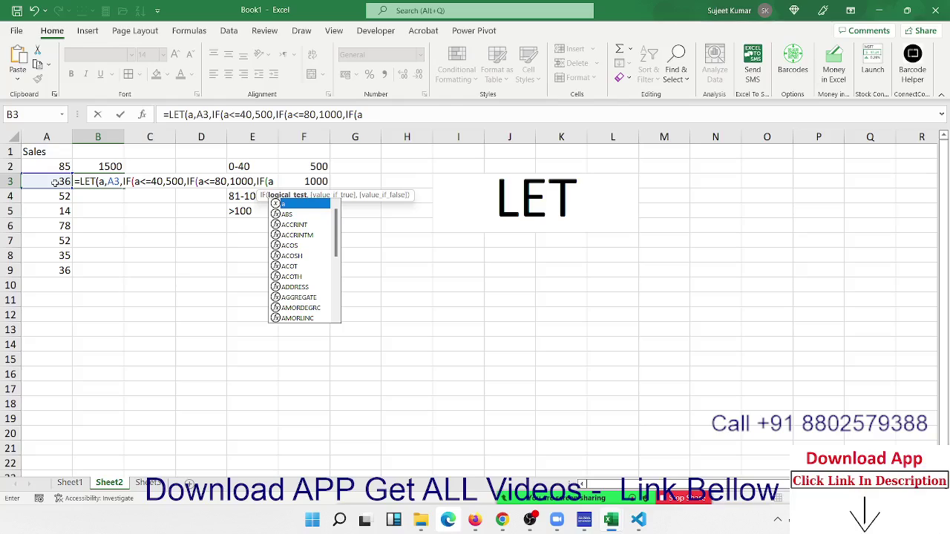
type("<")
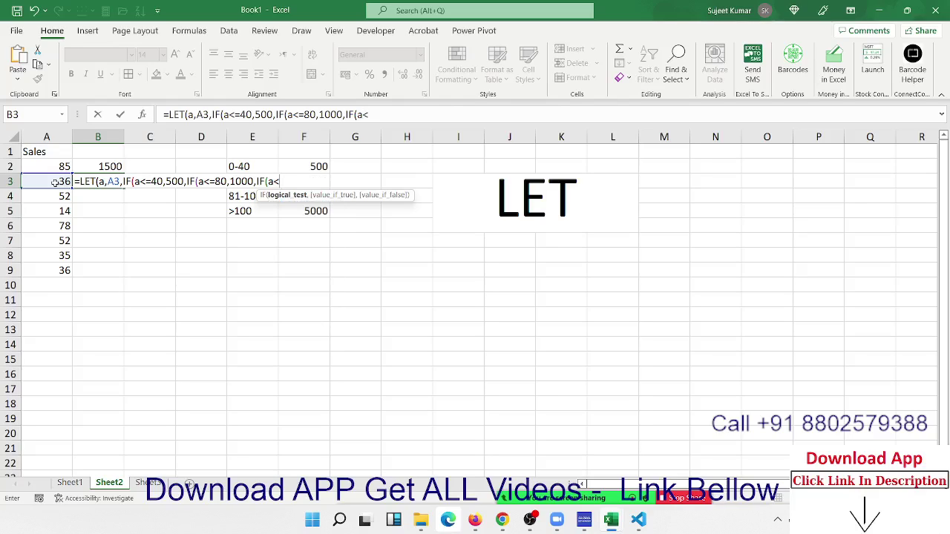
type("=8")
key("BackSpace")
type("100,")
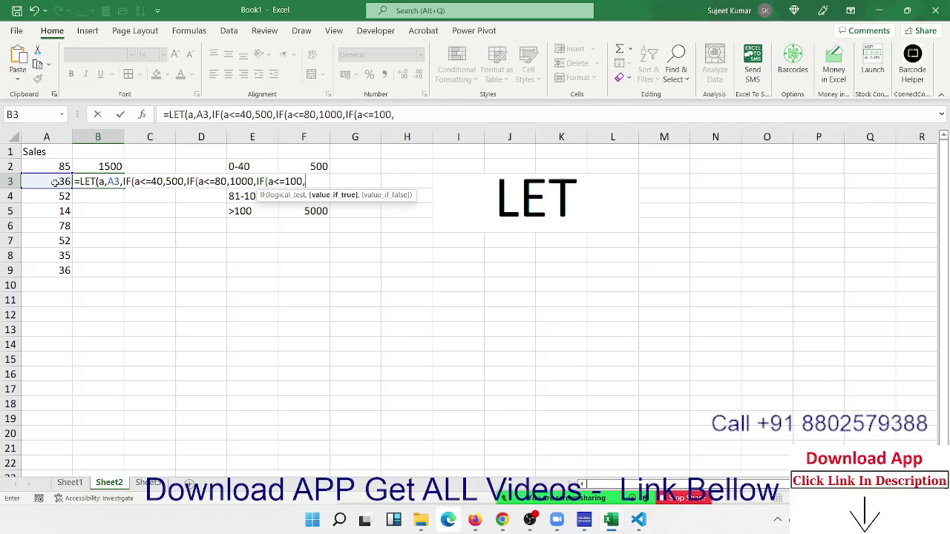
type("1500")
type(",500")
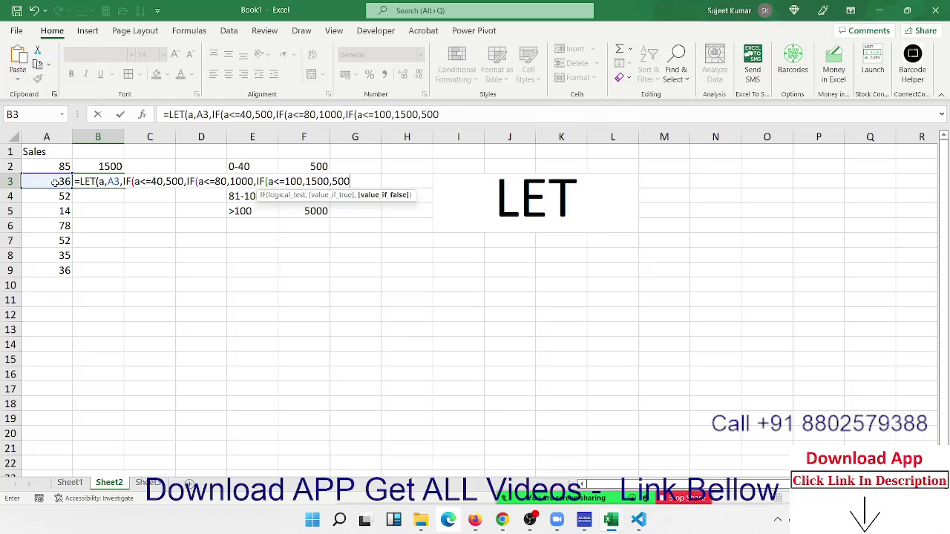
type("0)")
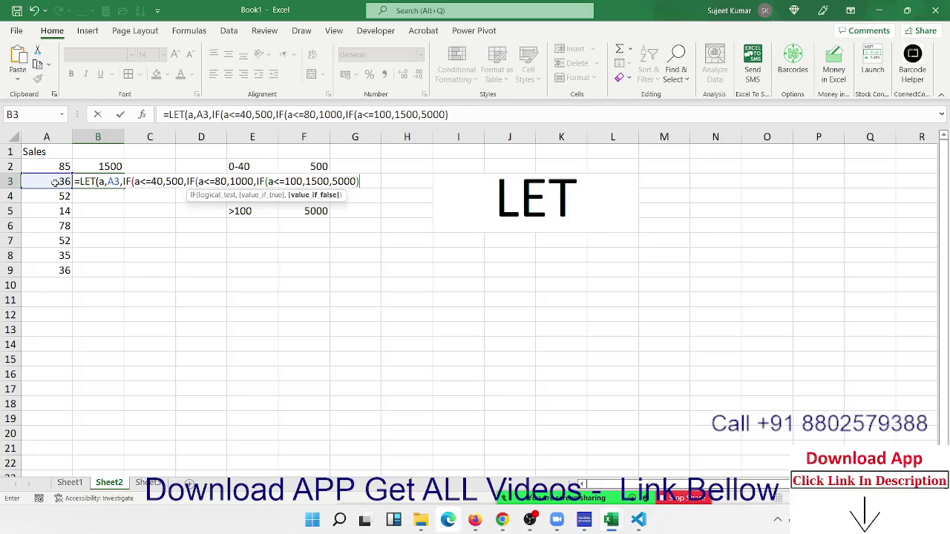
type(")")
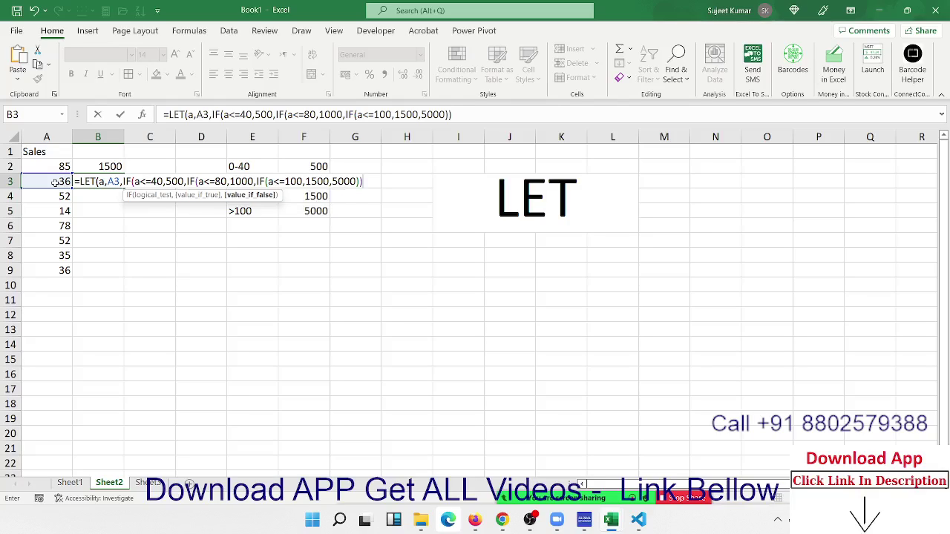
type(")")
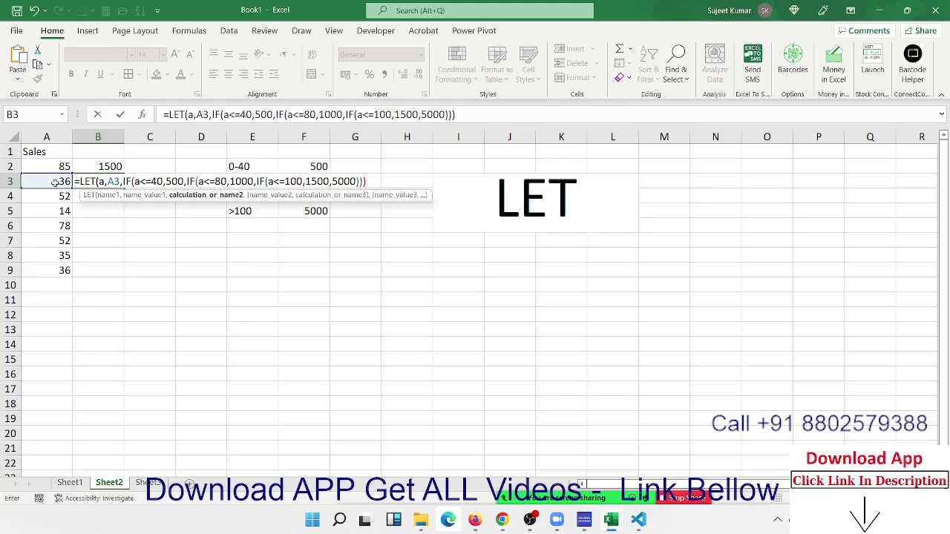
key("Return")
key("Return")
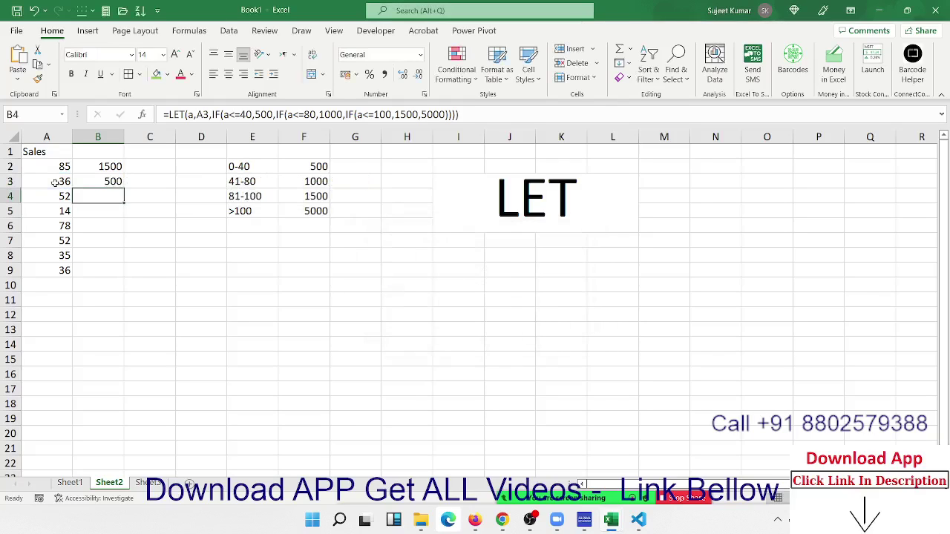
Browse the Logical functions list for B3, then close it
key("Up")
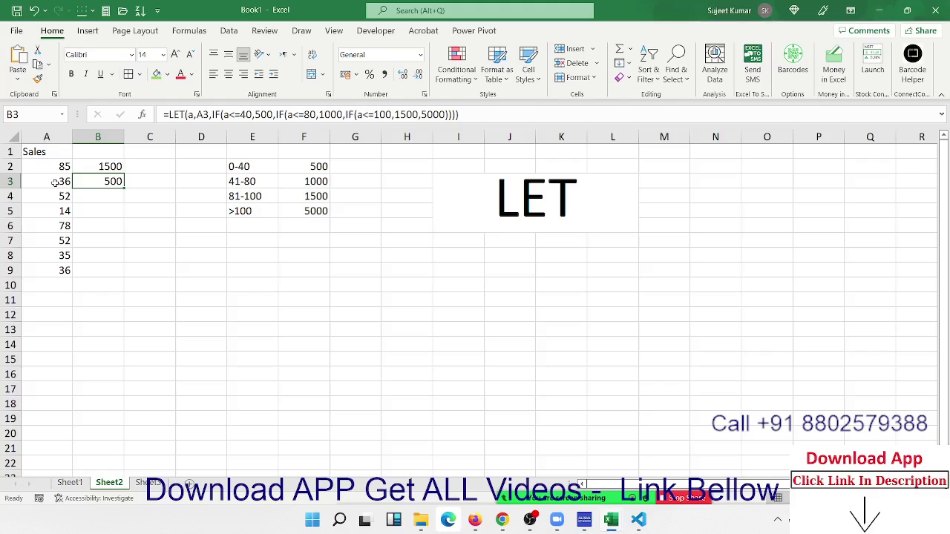
left_click(189, 31)
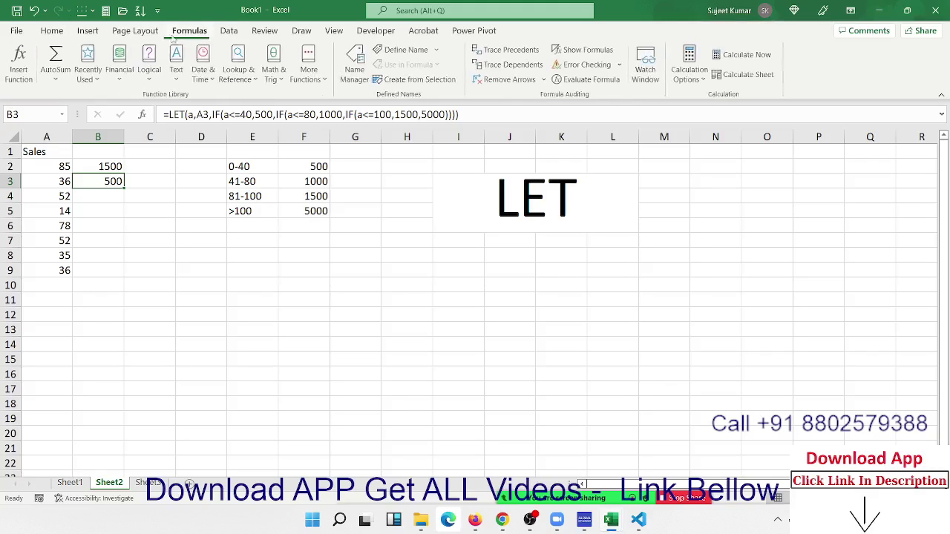
left_click(157, 78)
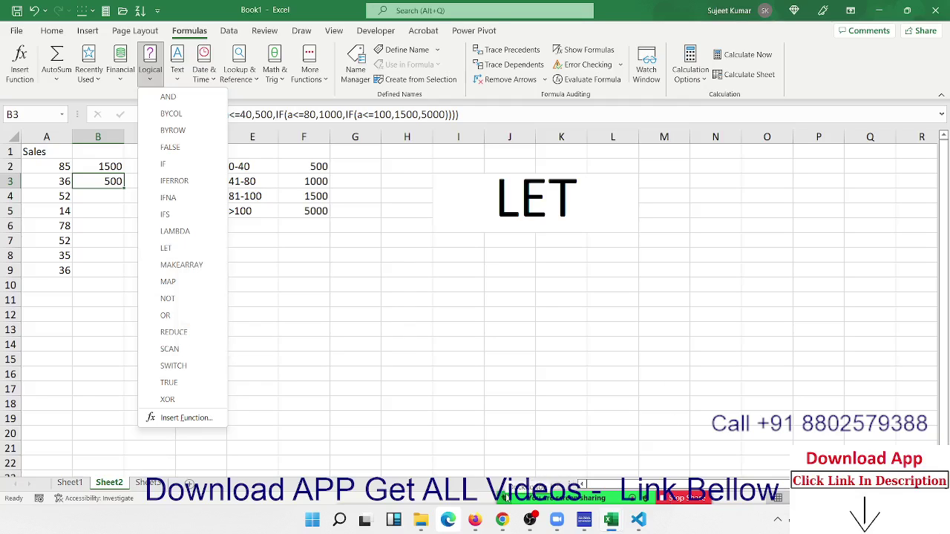
mouse_move(502, 494)
key("Escape")
Bring the Chrome window with the YouTube search results to the front
left_click(809, 491)
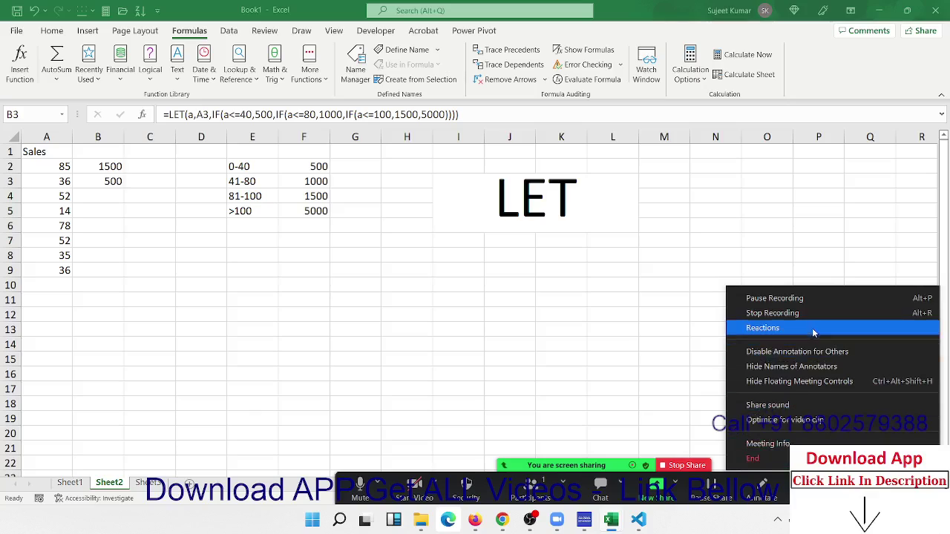
left_click(812, 321)
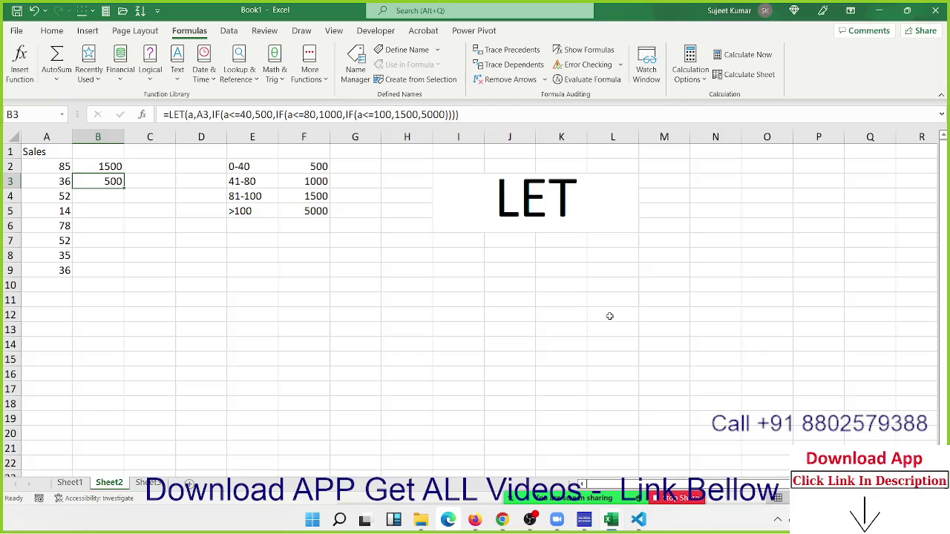
left_click(507, 524)
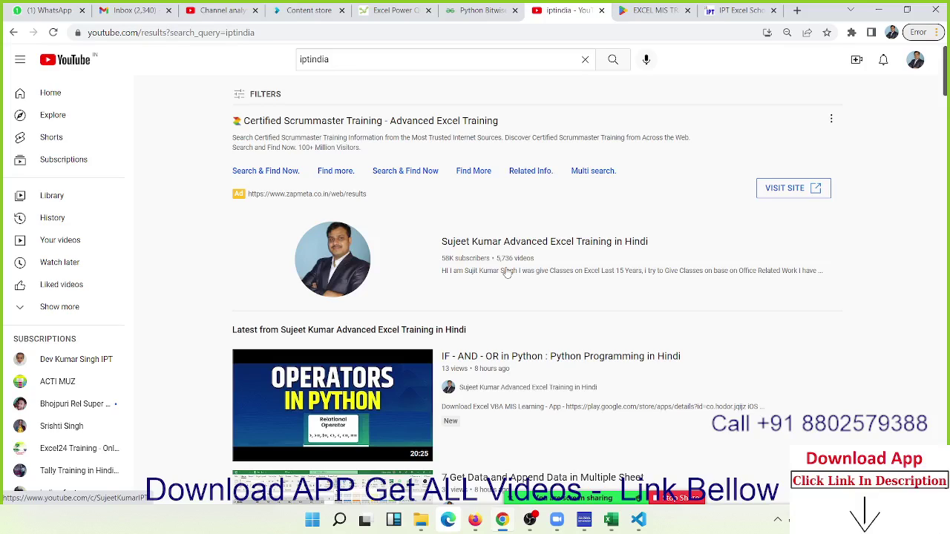
mouse_move(649, 358)
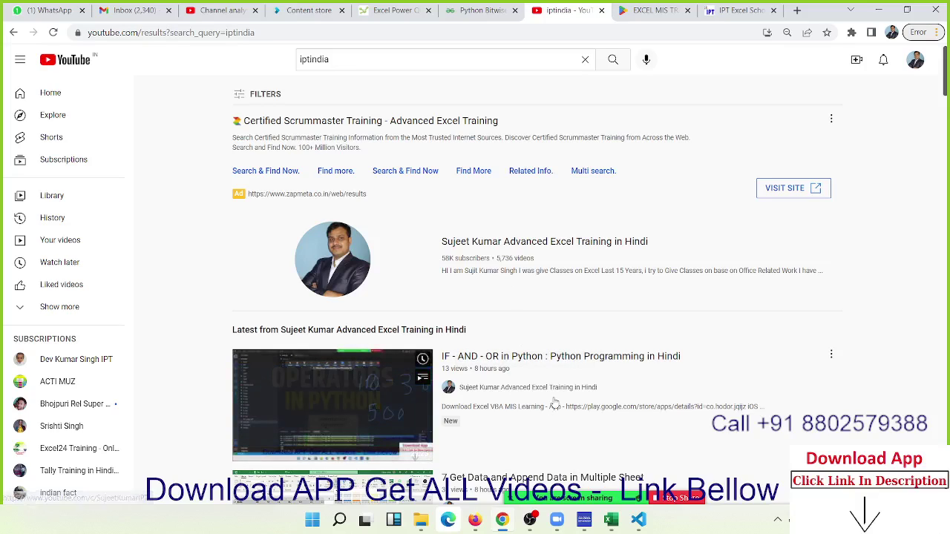
scroll(752, 372, "down", 3)
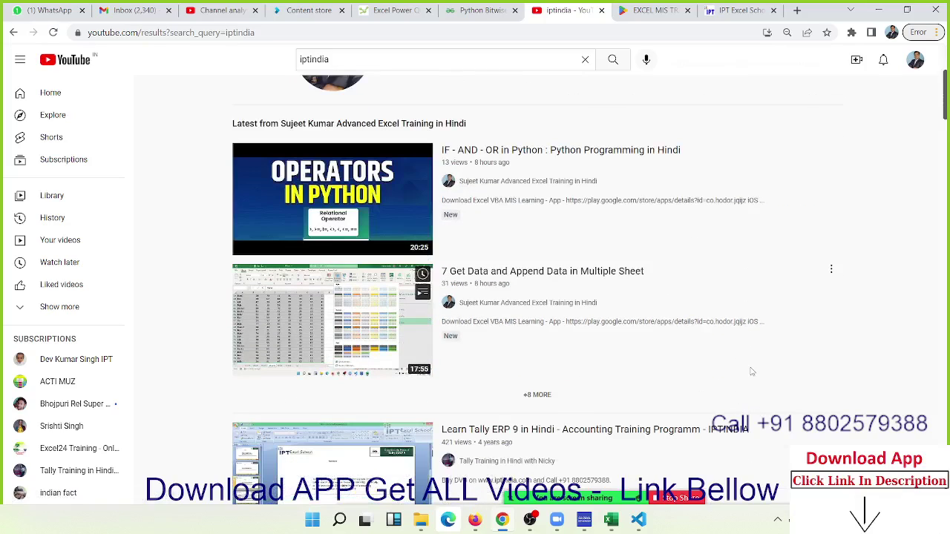
scroll(752, 371, "up", 3)
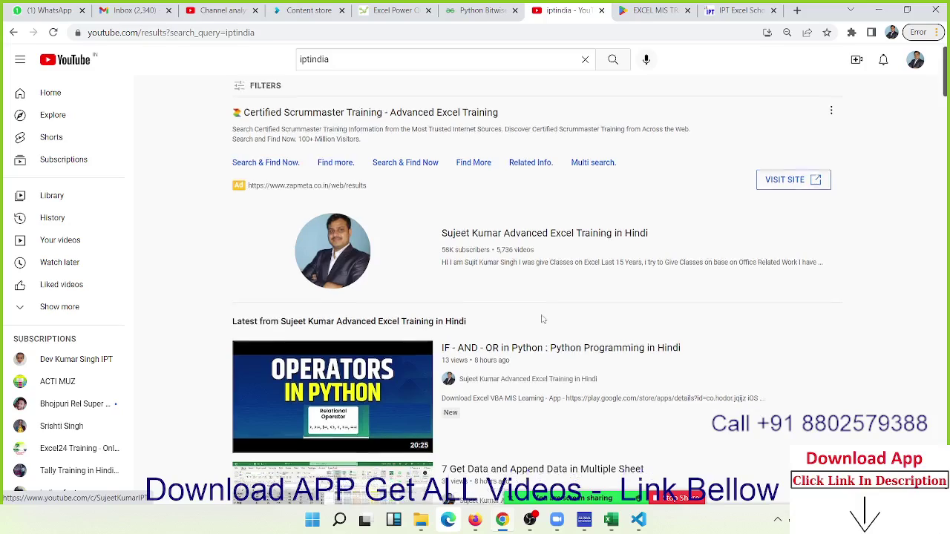
scroll(541, 318, "down", 5)
scroll(544, 320, "up", 4)
scroll(543, 320, "up", 2)
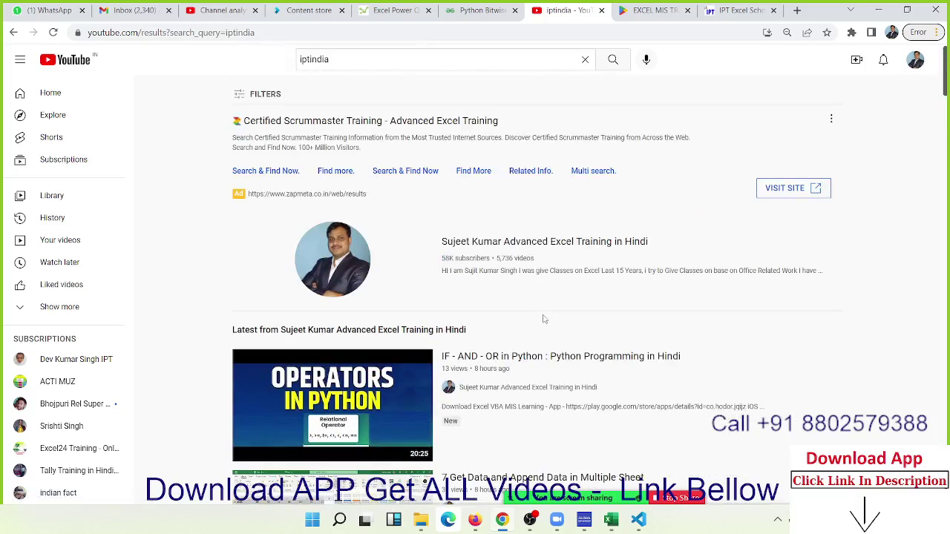
scroll(543, 319, "down", 3)
scroll(544, 320, "down", 6)
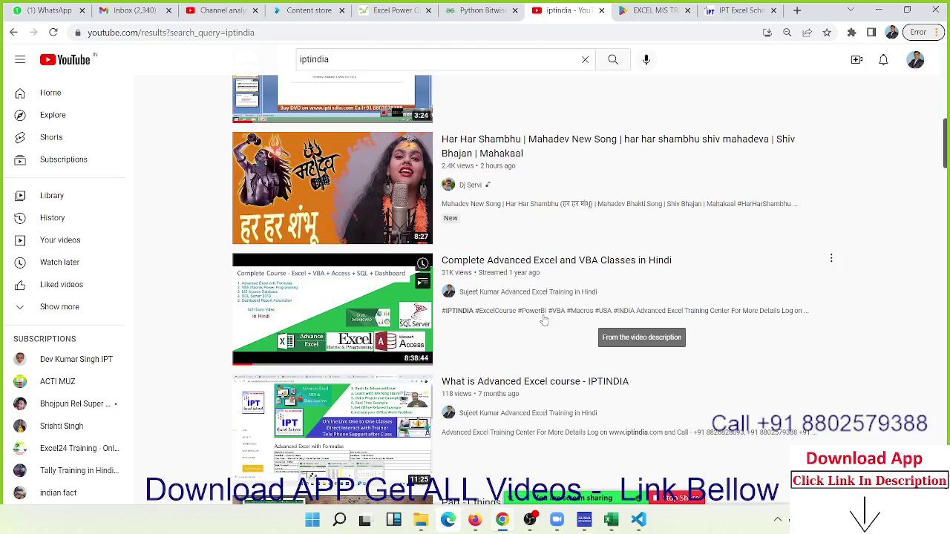
scroll(544, 320, "up", 9)
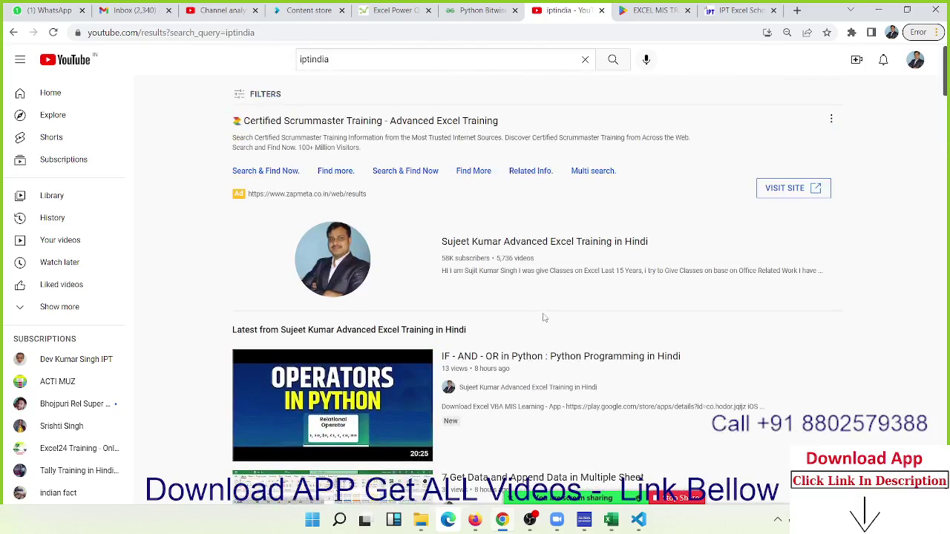
Select the EXCEL MIS TRAINING title on Google Play, then view the Content store's coupon codes
left_click(646, 13)
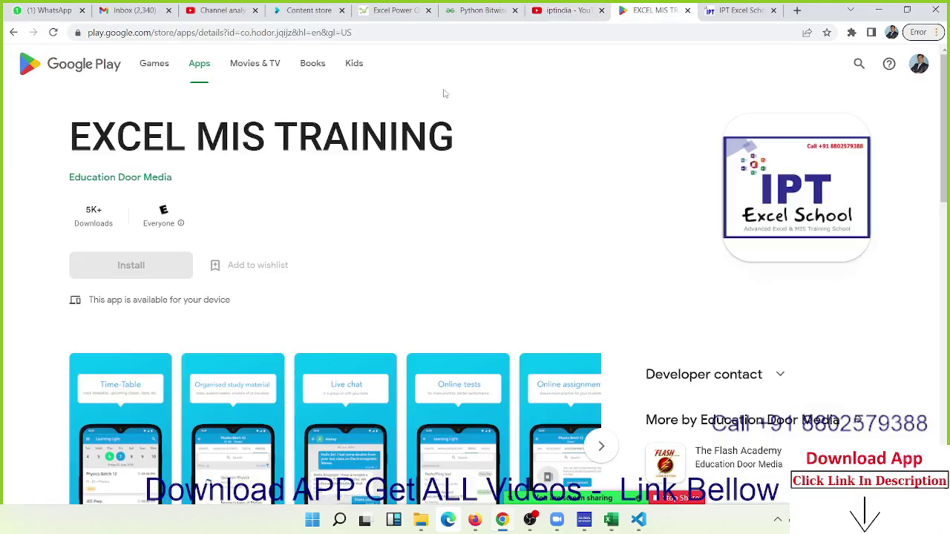
triple_click(220, 128)
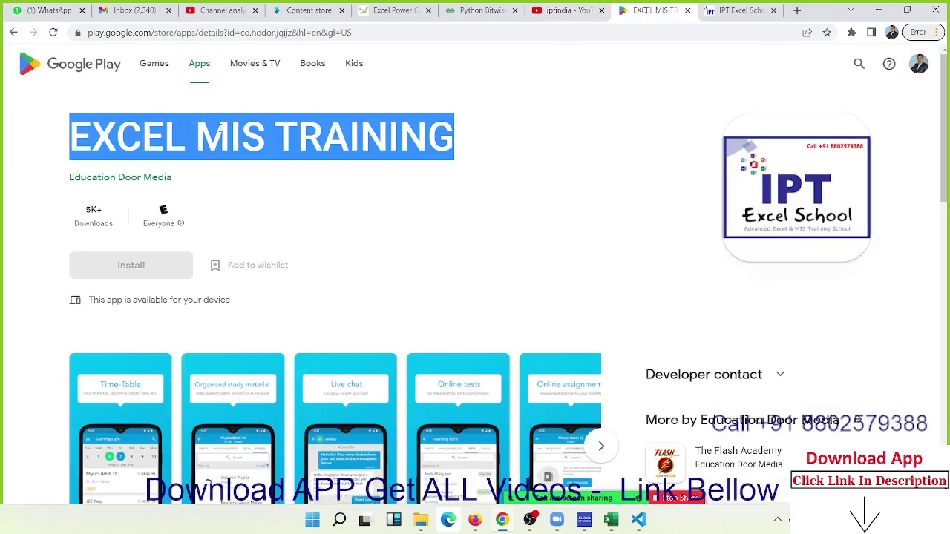
left_click(301, 14)
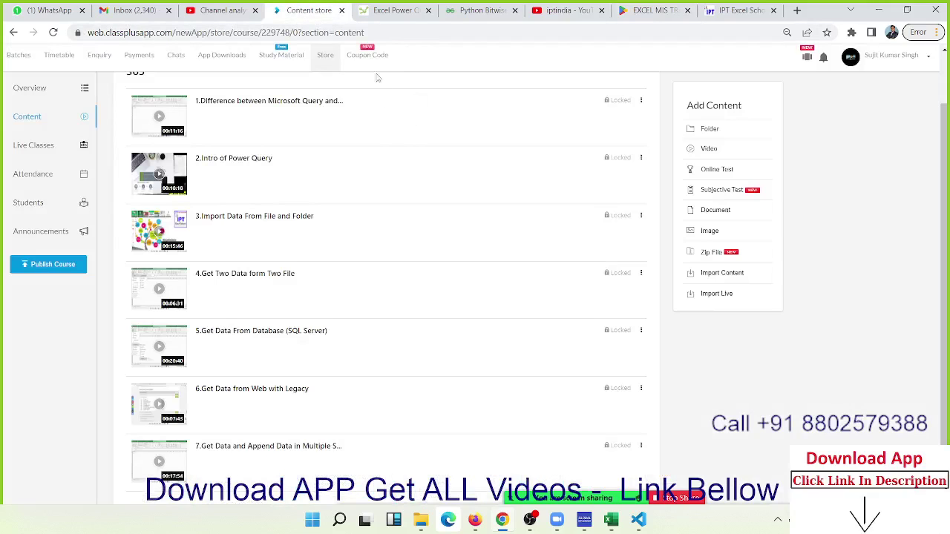
left_click(374, 63)
Review the store page with its course stats
left_click(327, 60)
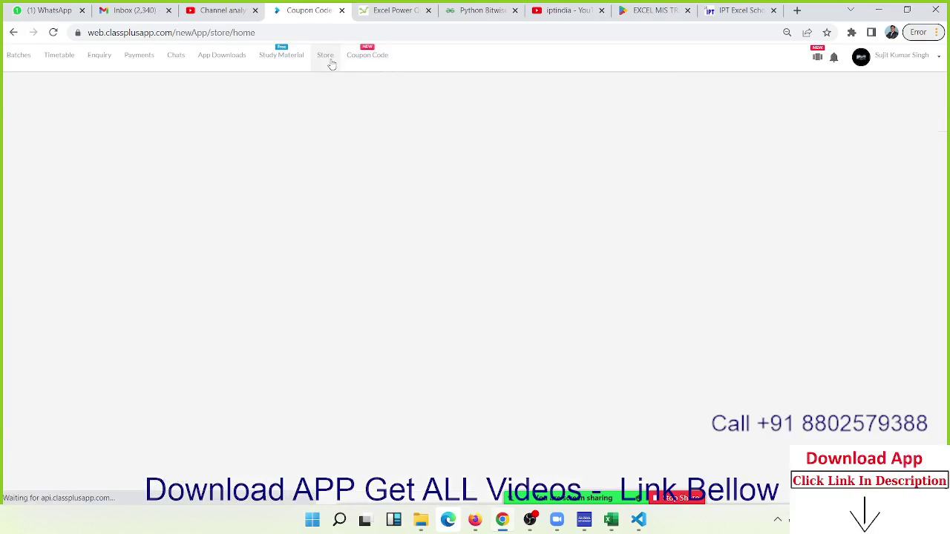
scroll(547, 447, "down", 3)
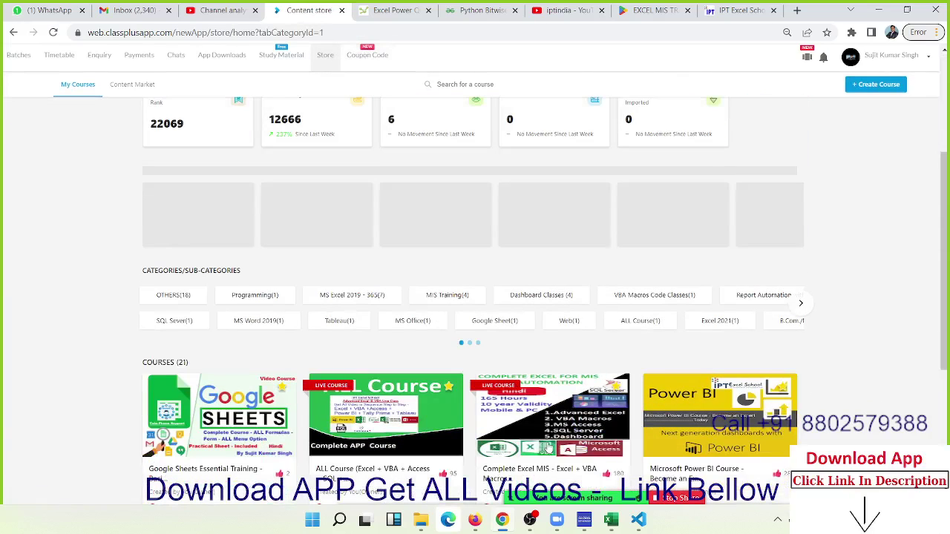
scroll(547, 448, "down", 3)
scroll(549, 444, "up", 5)
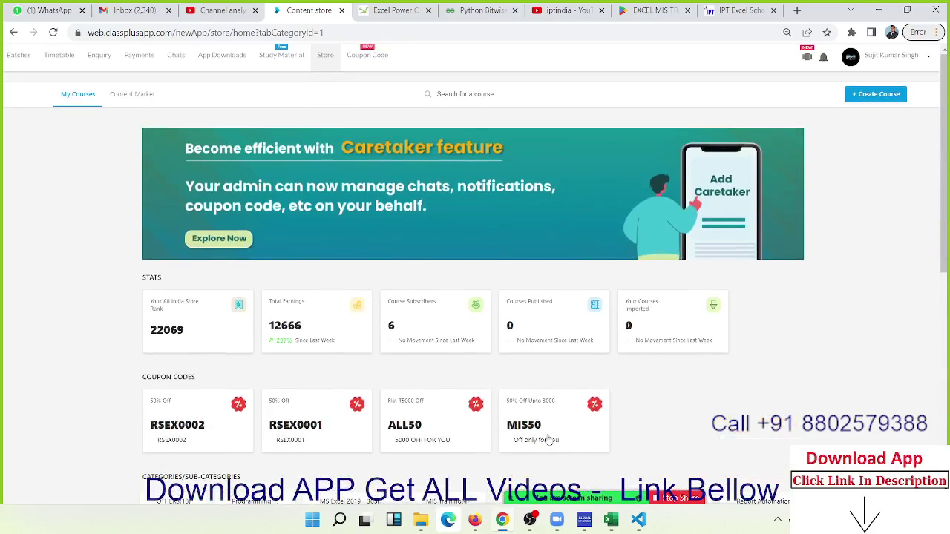
scroll(549, 440, "down", 3)
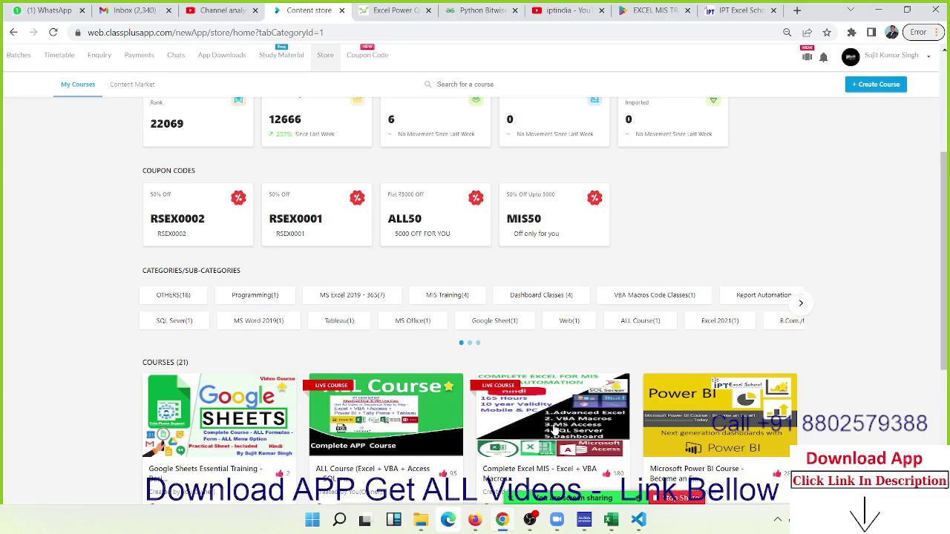
Switch to the IPT Excel School website and reveal its full address
left_click(730, 9)
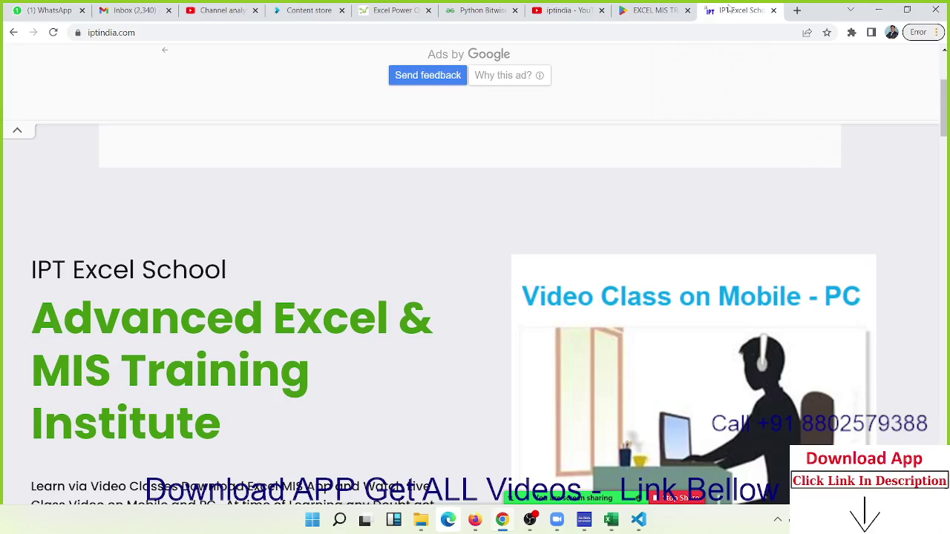
scroll(512, 214, "down", 3)
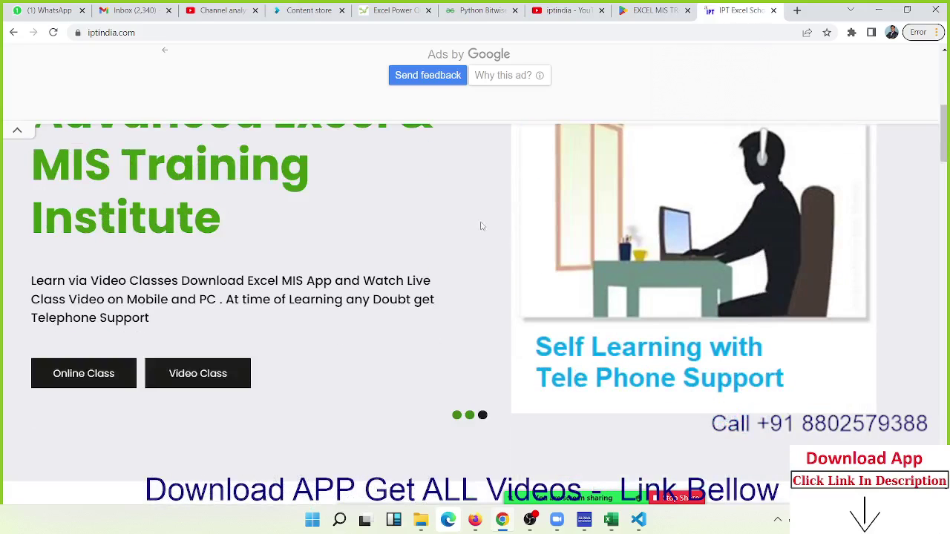
scroll(481, 226, "up", 3)
left_click(225, 32)
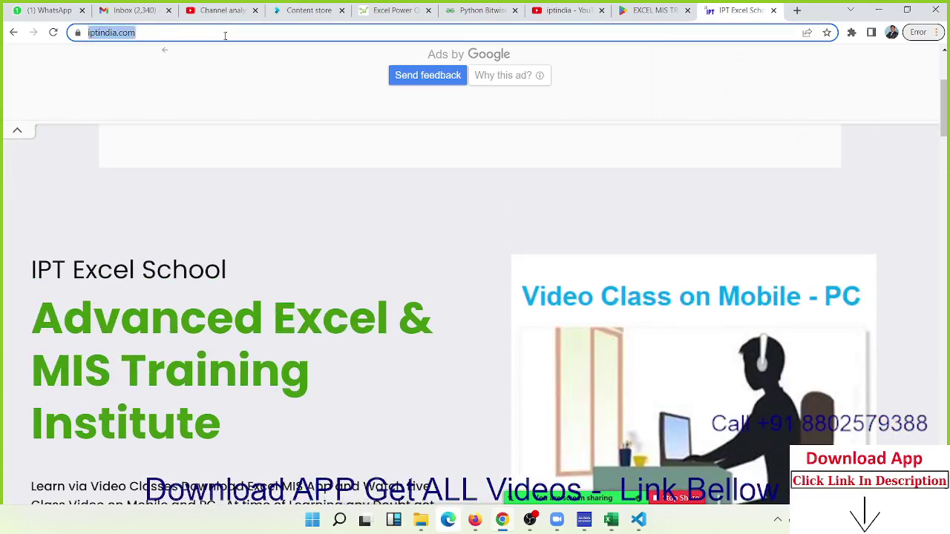
left_click(225, 33)
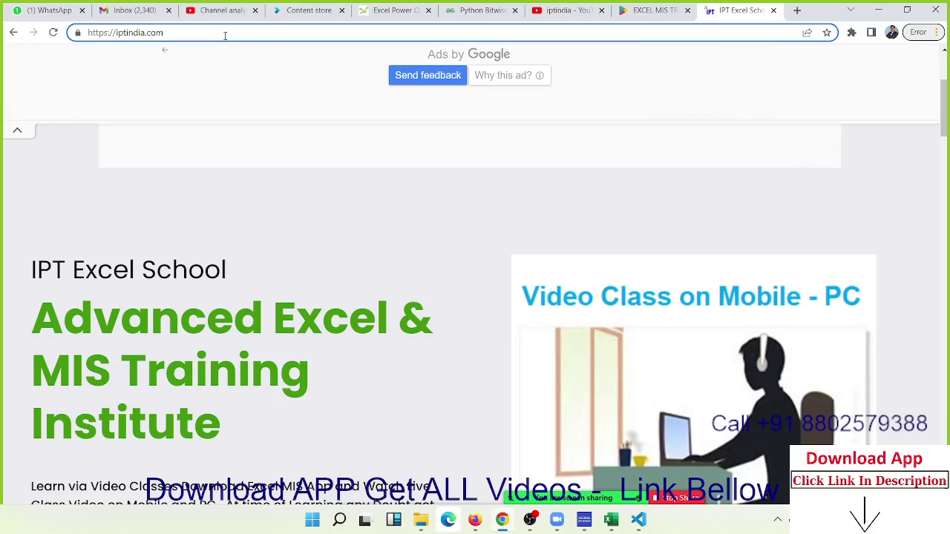
Open the Join Demo Class Now request form and dismiss the ad
scroll(333, 322, "down", 6)
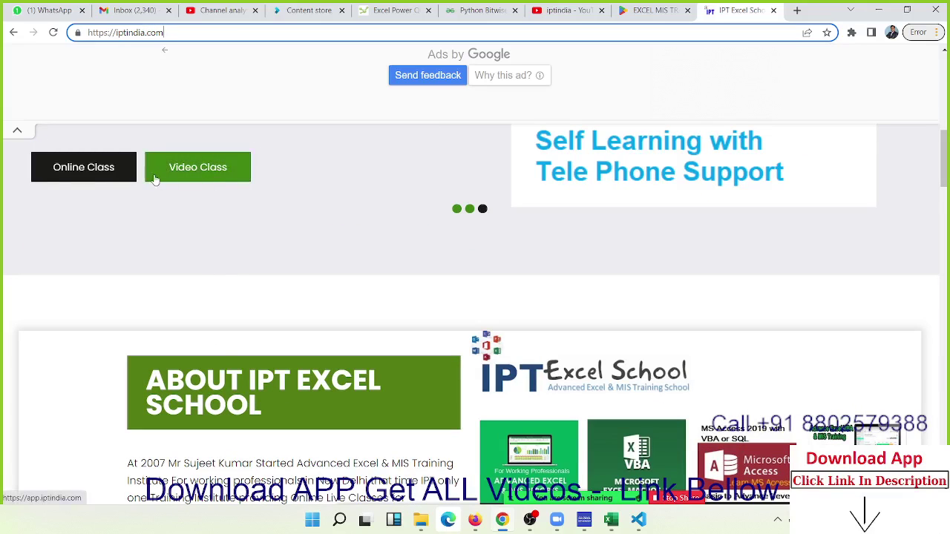
scroll(182, 243, "down", 3)
scroll(182, 243, "down", 3)
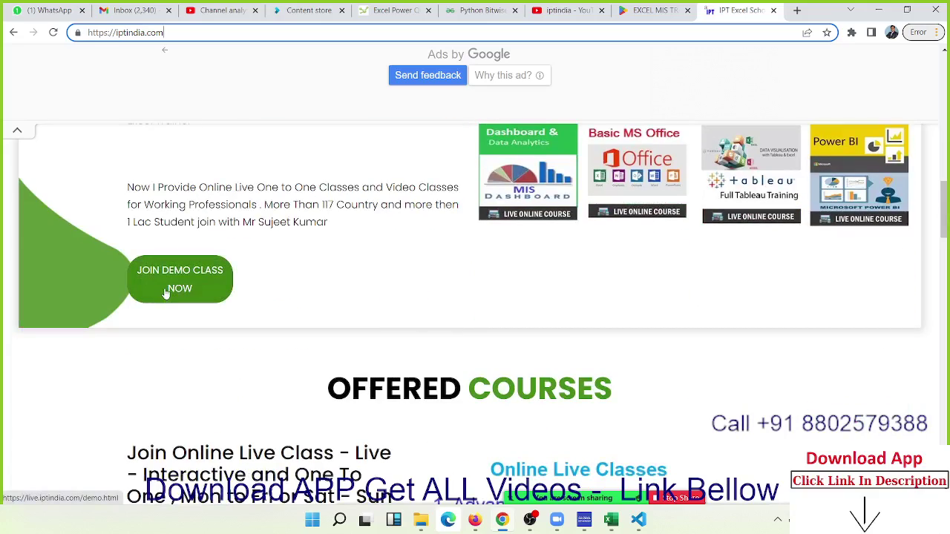
left_click(166, 293)
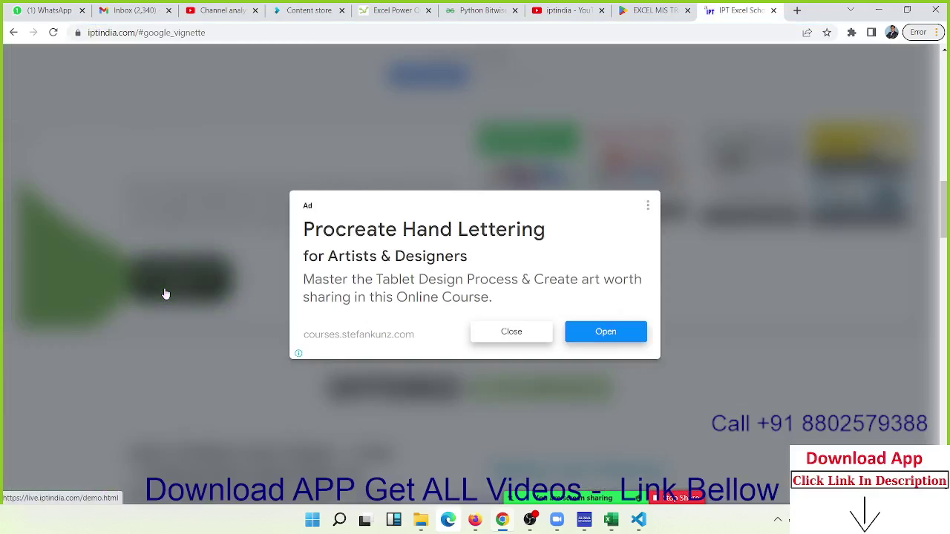
left_click(511, 336)
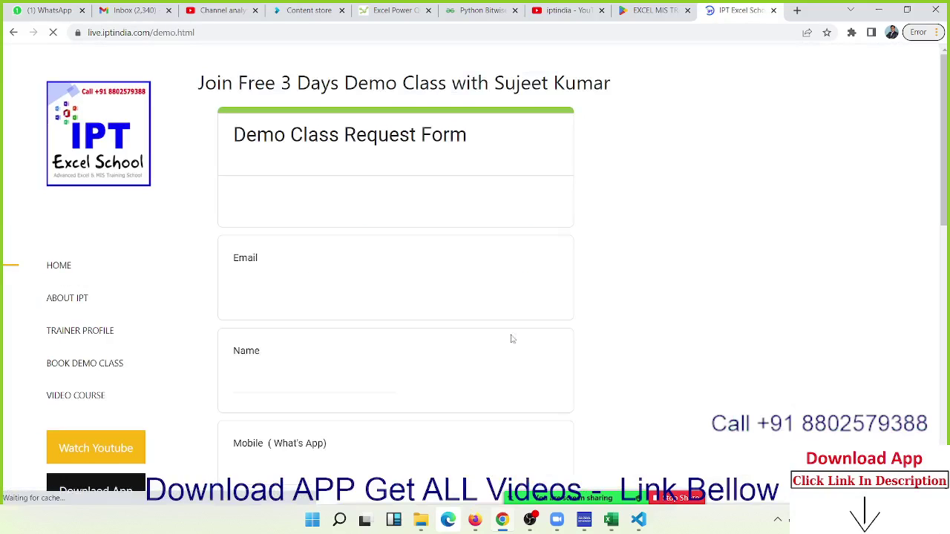
key("super+d")
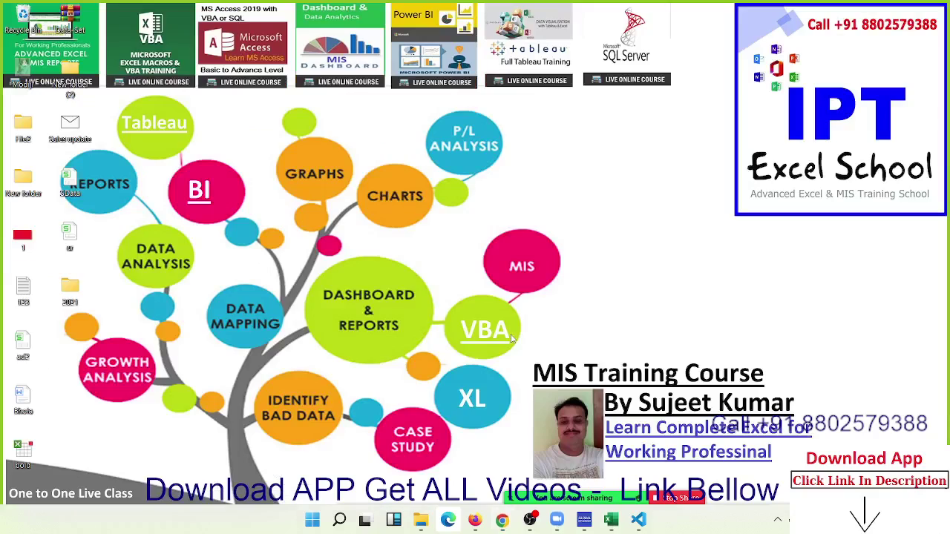